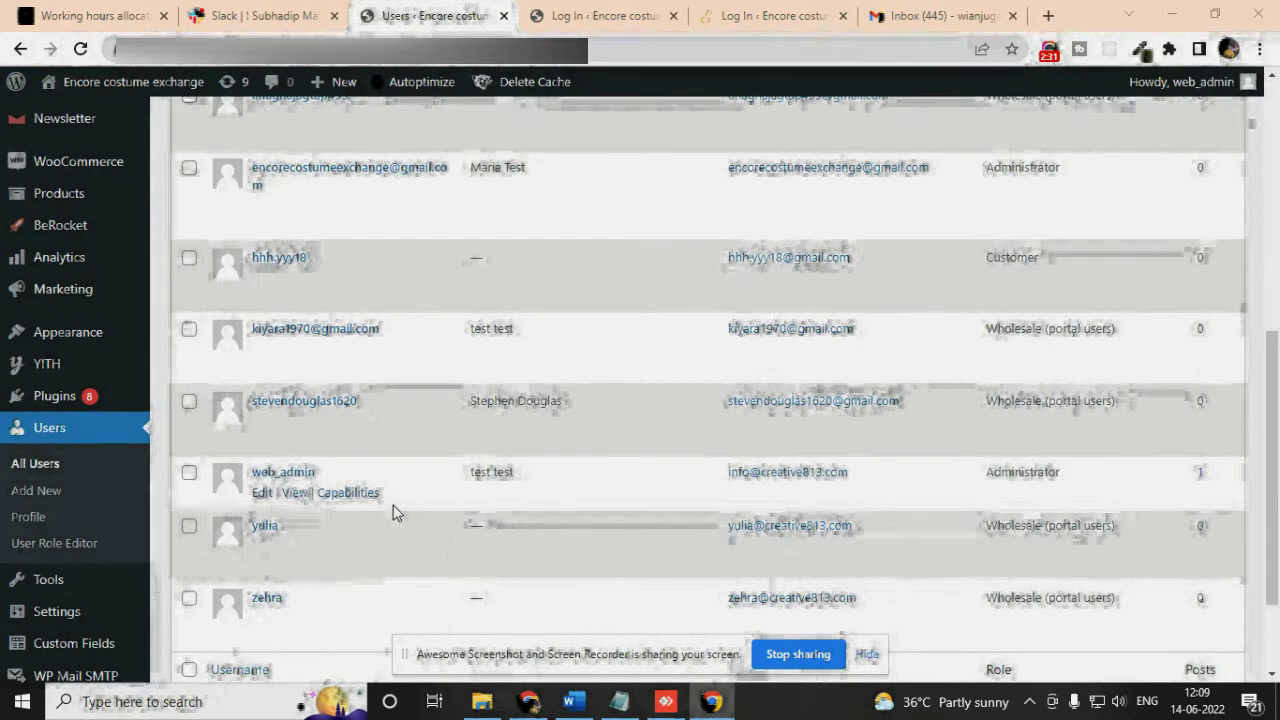
Scroll back to the top of the All Users page
{"action": "scroll", "coordinate": [395, 500], "scroll_direction": "up", "scroll_amount": 10}
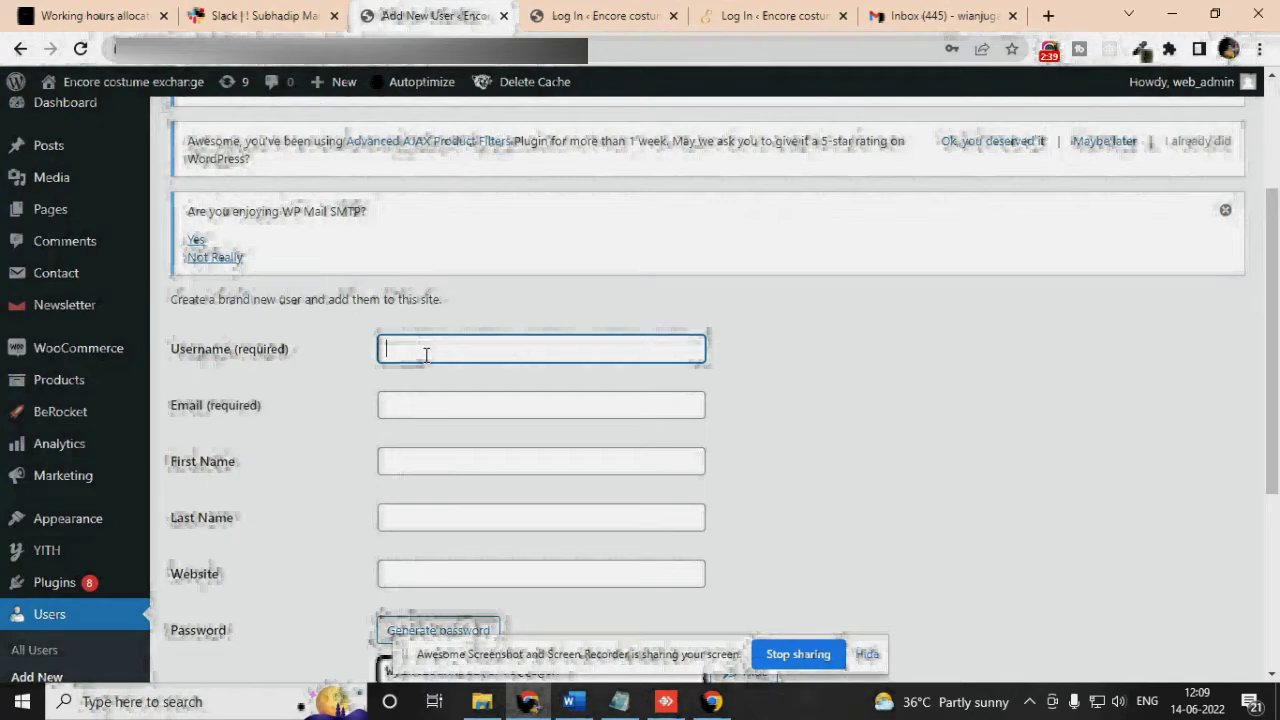
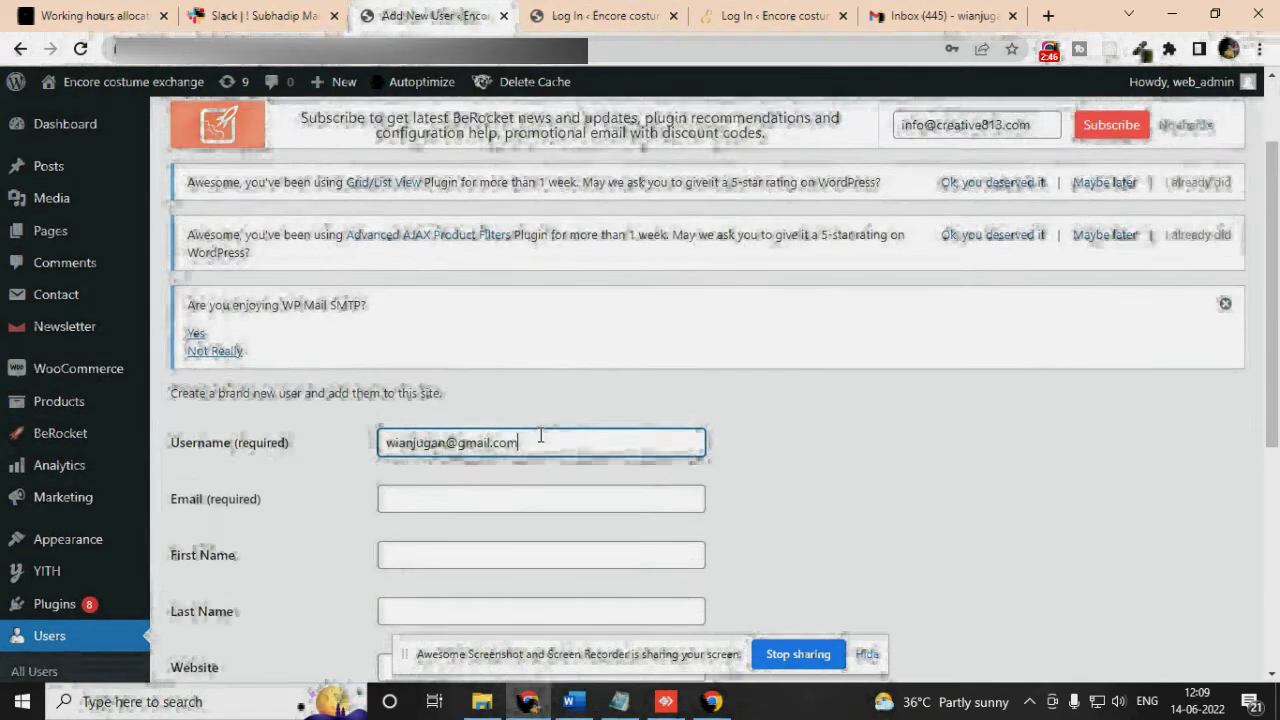
Enter the new user's e-mail address as the Username and copy it into the Email field
{"action": "left_click_drag", "start_coordinate": [530, 442], "coordinate": [358, 443]}
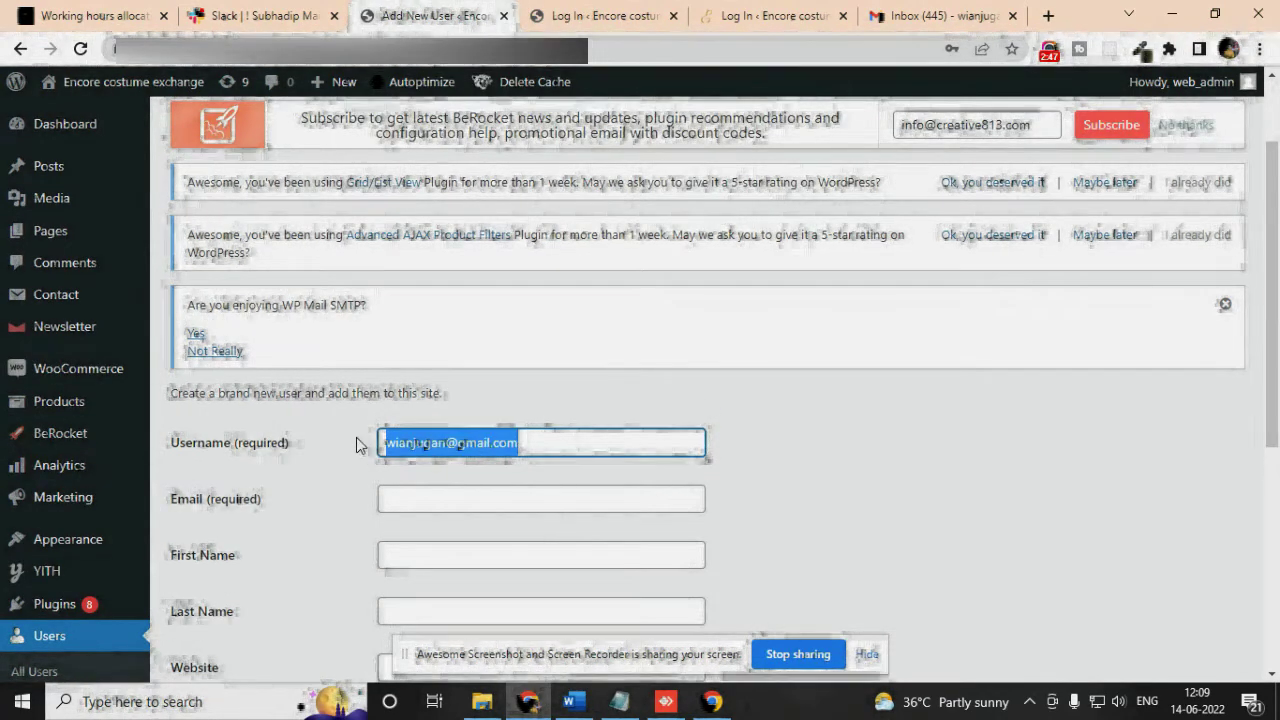
{"action": "key", "text": "ctrl+c"}
{"action": "left_click", "coordinate": [391, 497]}
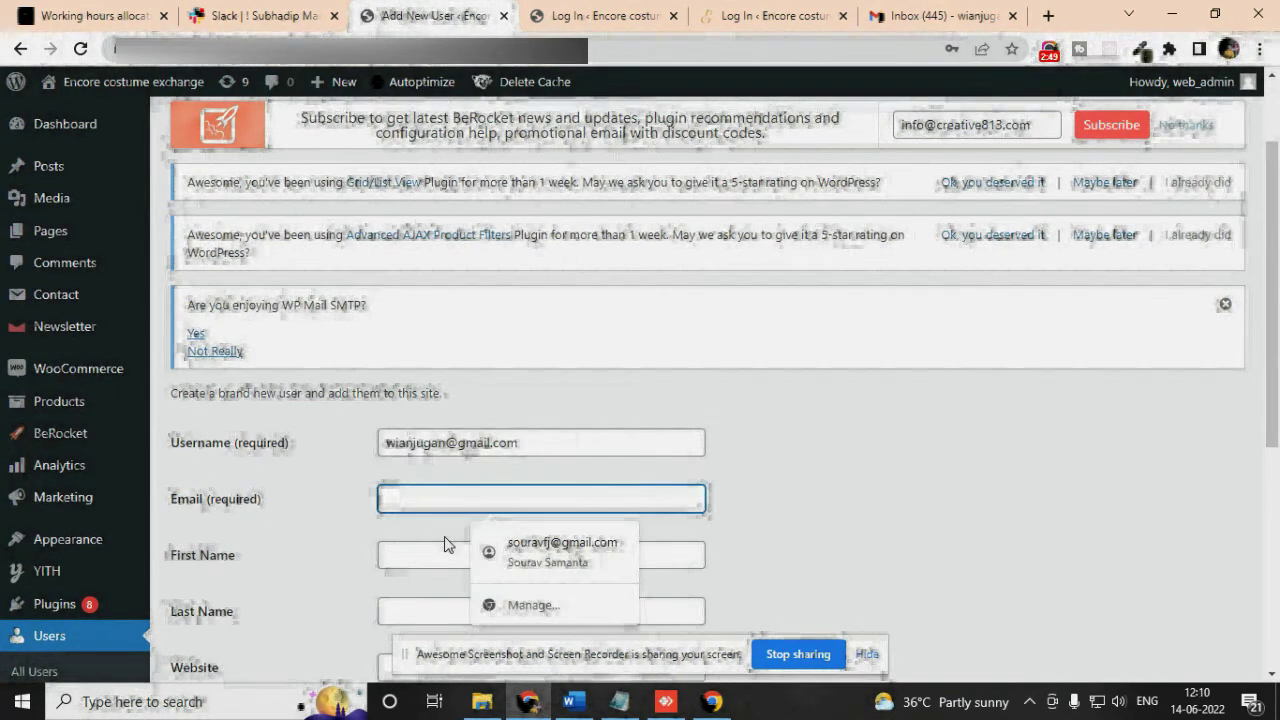
{"action": "key", "text": "ctrl+v"}
Fill in the new user's first name and last name
{"action": "scroll", "coordinate": [840, 503], "scroll_direction": "down", "scroll_amount": 2}
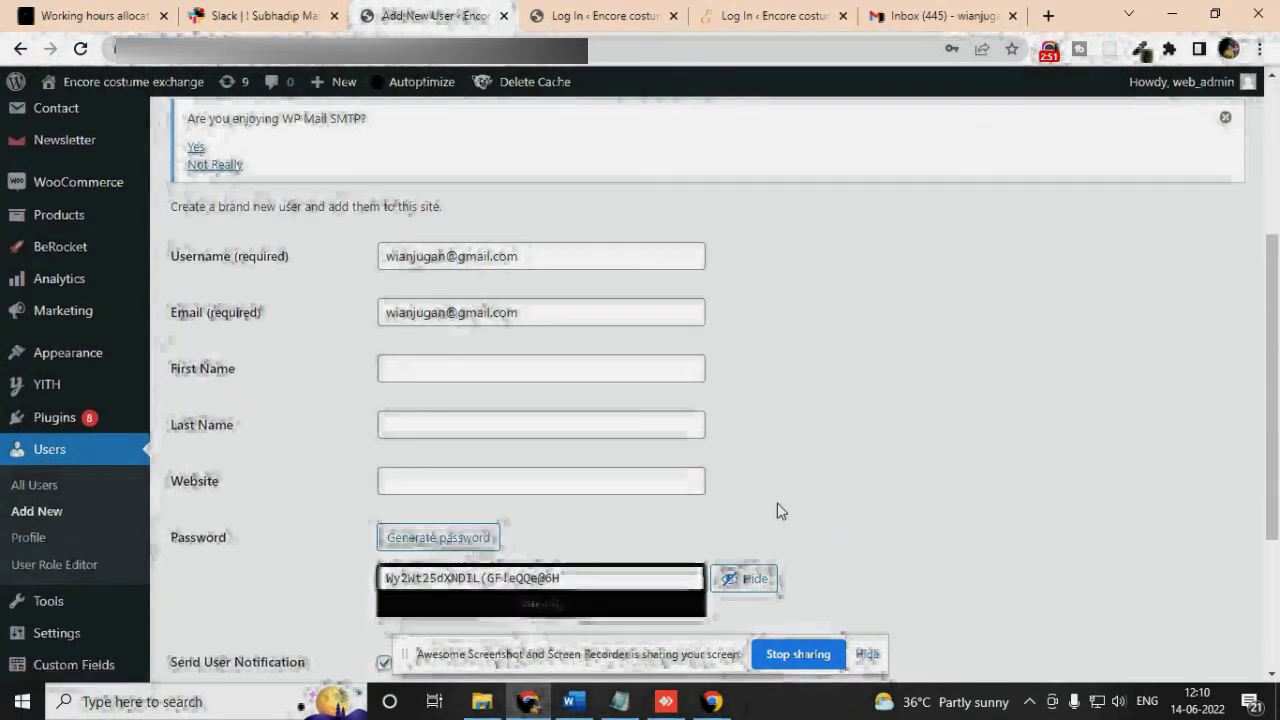
{"action": "left_click", "coordinate": [406, 371]}
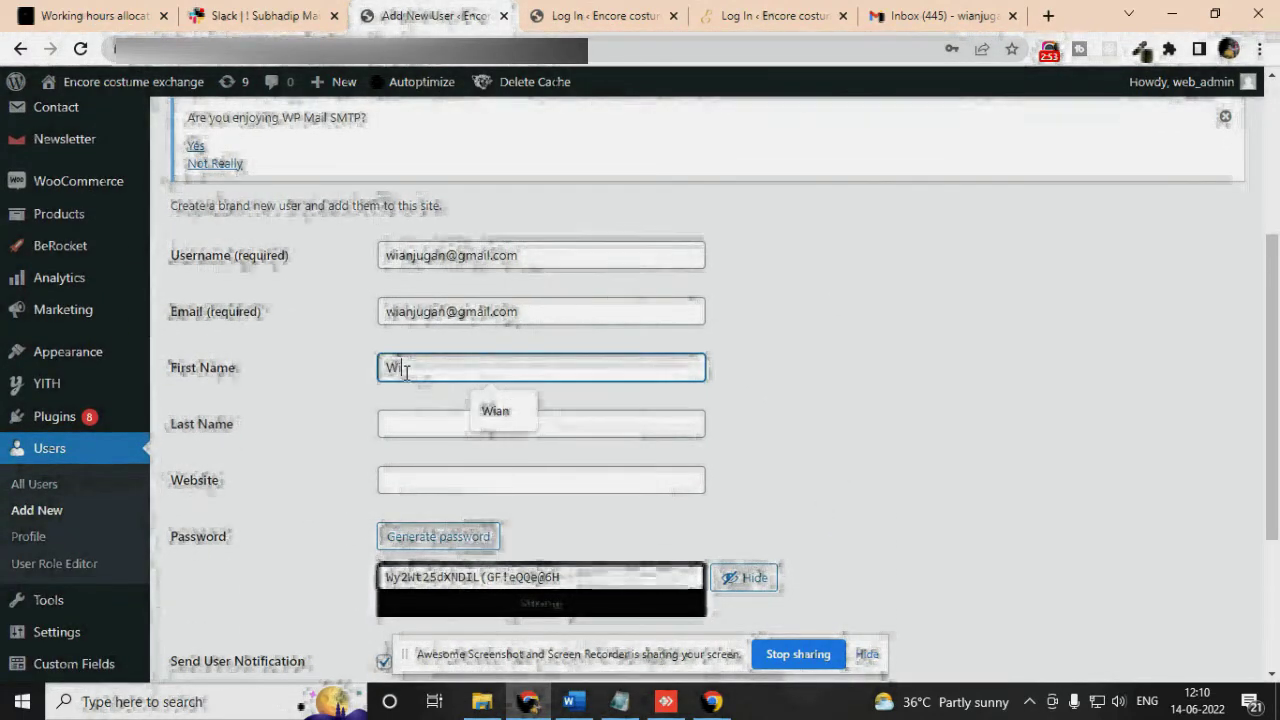
{"action": "left_click", "coordinate": [413, 419]}
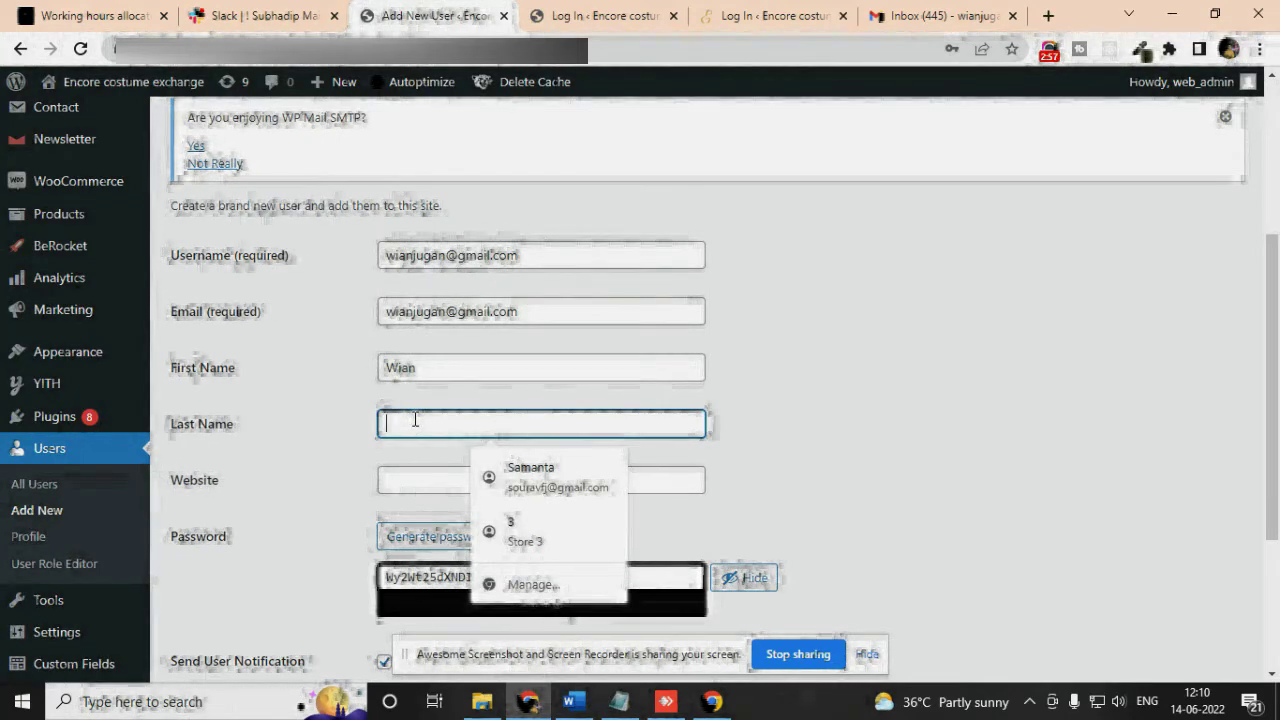
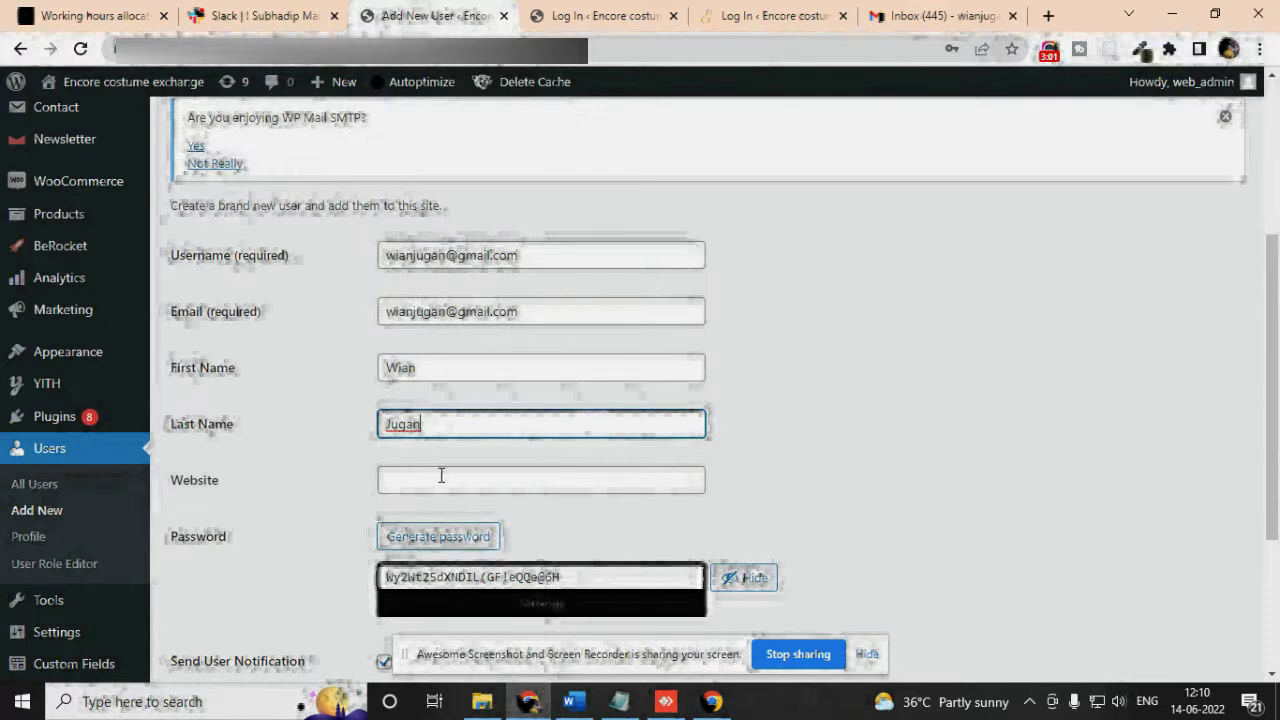
{"action": "scroll", "coordinate": [440, 477], "scroll_direction": "down", "scroll_amount": 1}
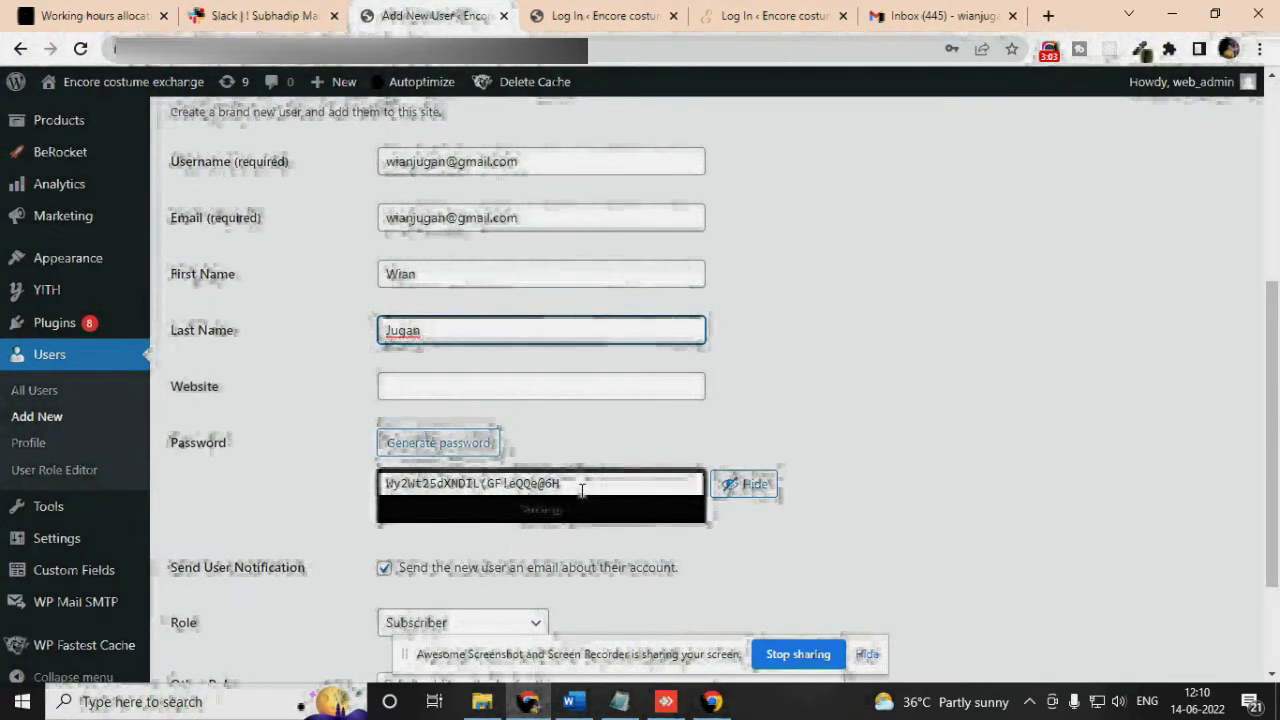
Paste the generated password into the Eppeok Mail List notes in place of the last line
{"action": "left_click_drag", "start_coordinate": [570, 483], "coordinate": [359, 487]}
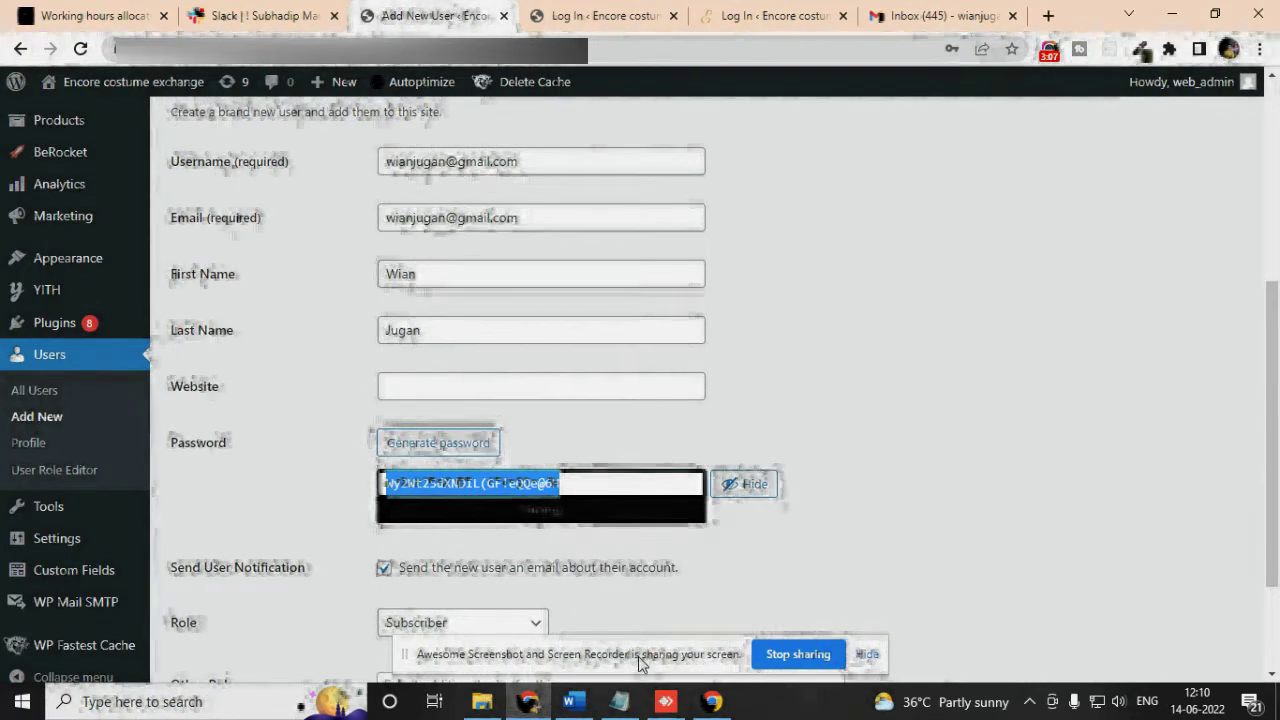
{"action": "left_click", "coordinate": [636, 702]}
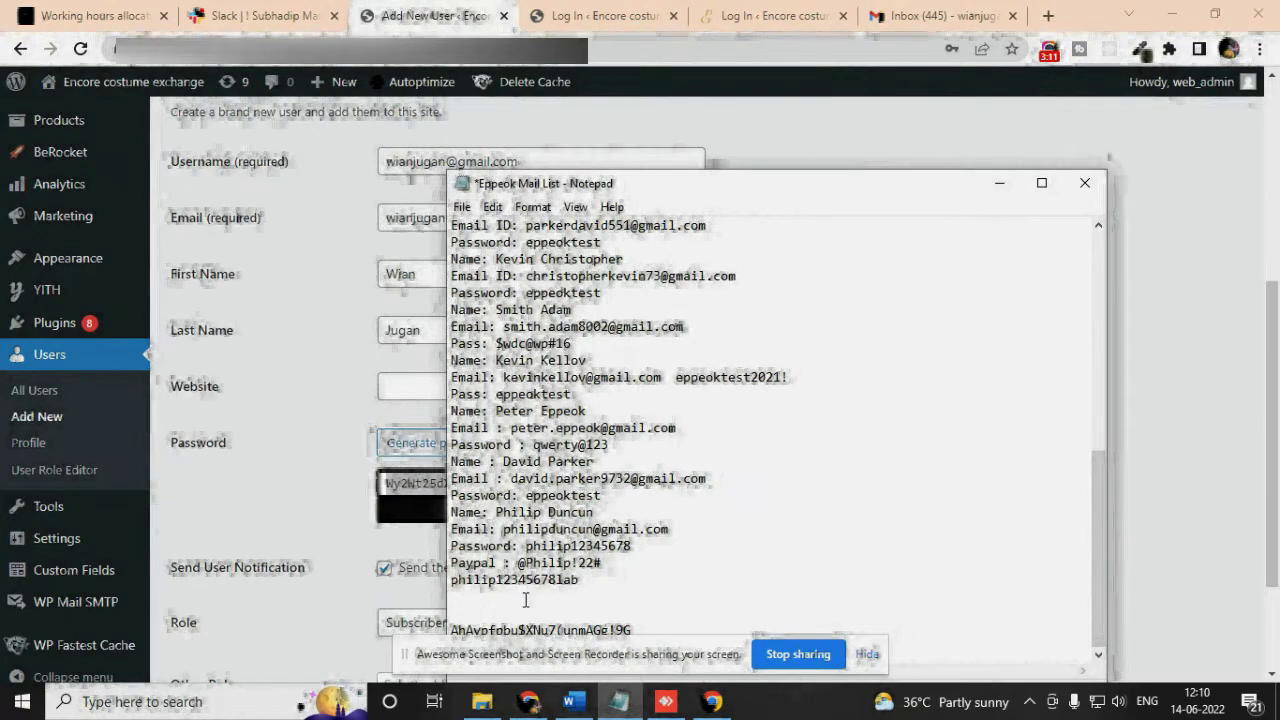
{"action": "key", "text": "ctrl+z"}
{"action": "key", "text": "ctrl+v"}
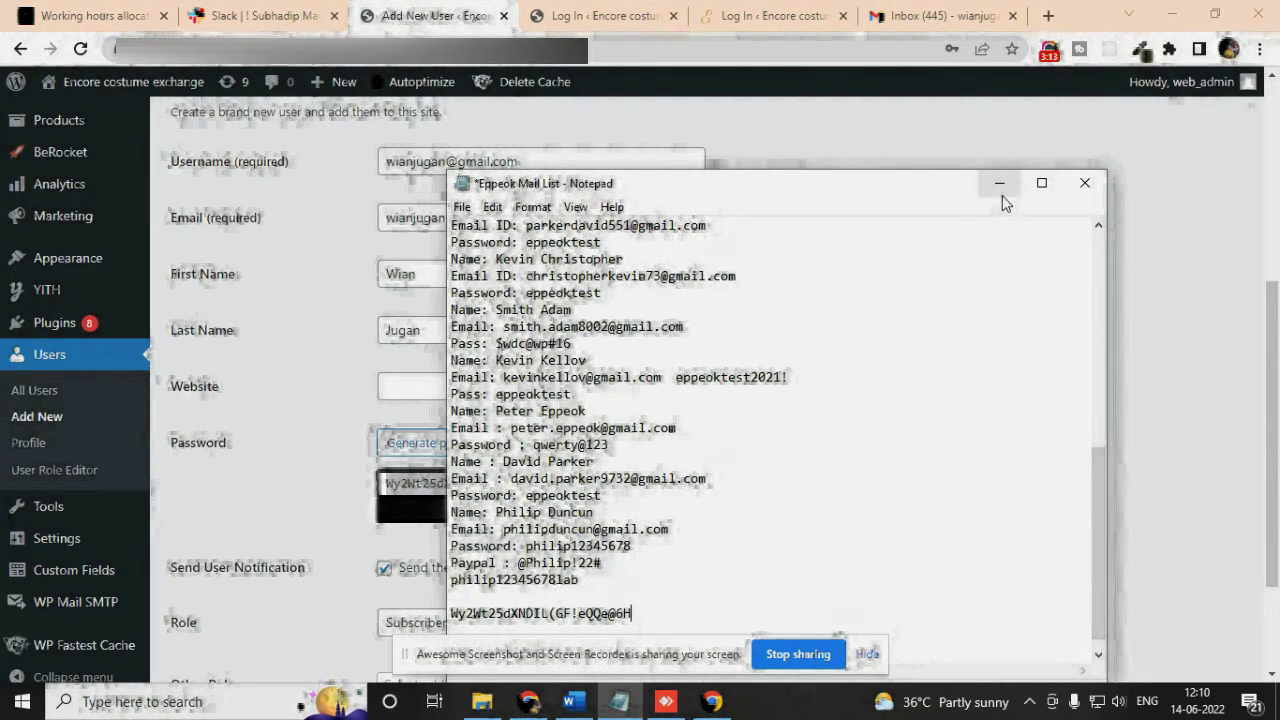
{"action": "left_click", "coordinate": [999, 183]}
{"action": "left_click", "coordinate": [939, 446]}
{"action": "scroll", "coordinate": [939, 446], "scroll_direction": "down", "scroll_amount": 2}
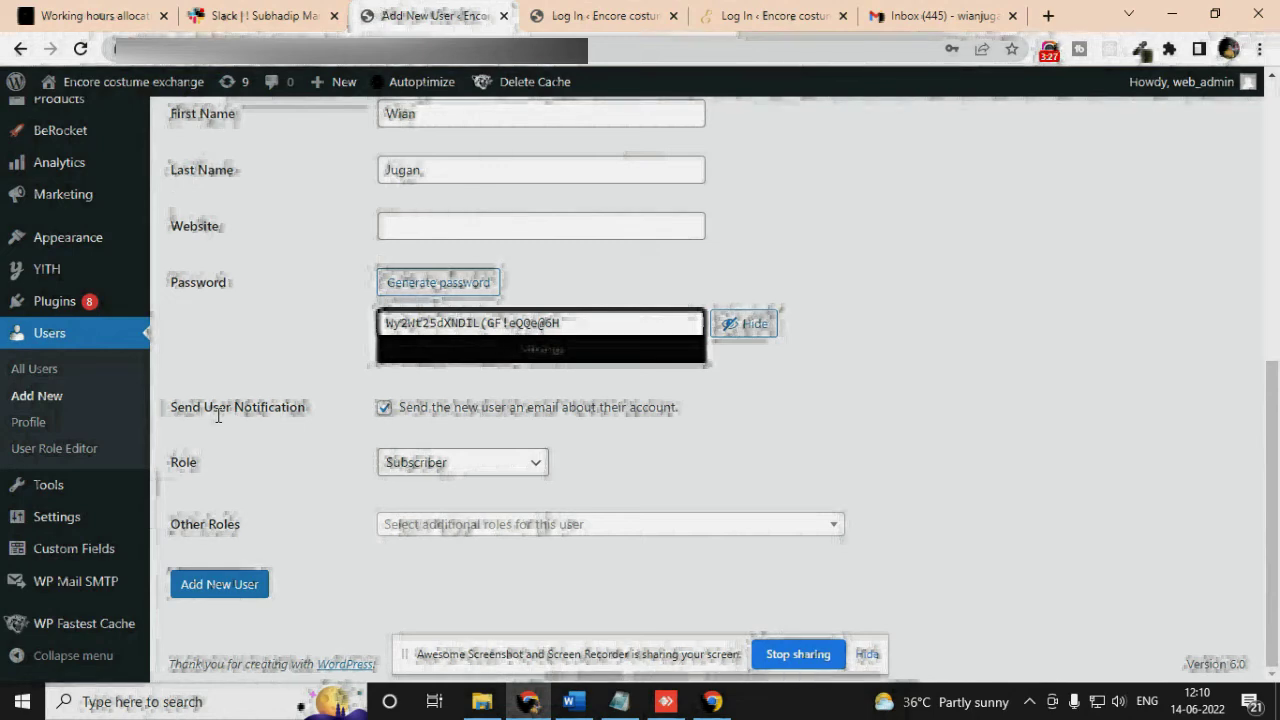
Choose Editor from the Role dropdown and submit with Add New User
{"action": "left_click_drag", "start_coordinate": [193, 413], "coordinate": [305, 410]}
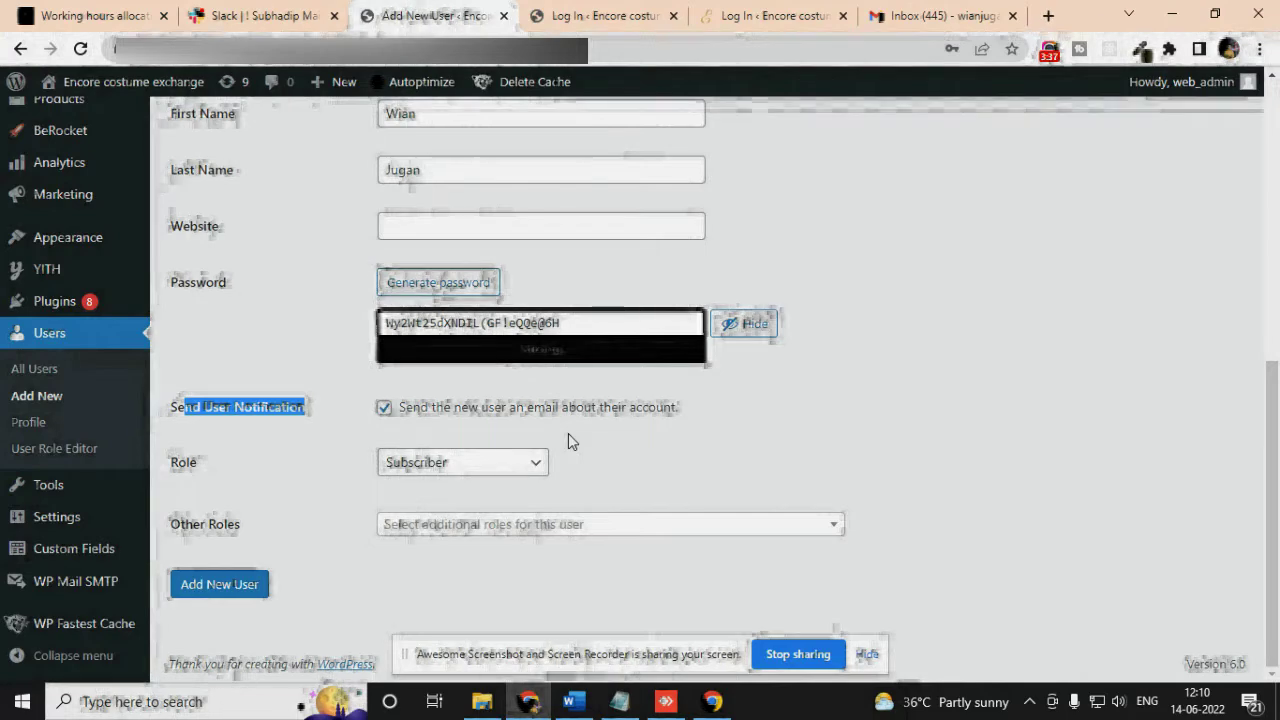
{"action": "left_click", "coordinate": [231, 479]}
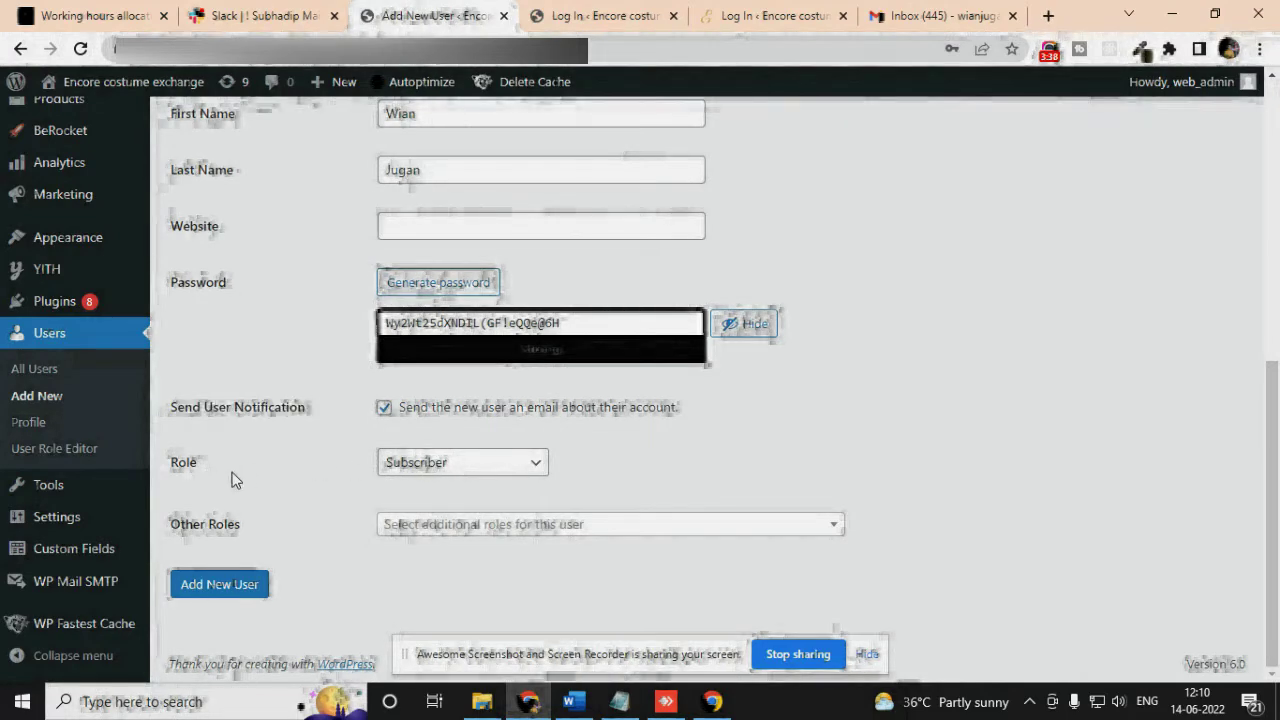
{"action": "left_click", "coordinate": [447, 463]}
{"action": "left_click", "coordinate": [421, 600]}
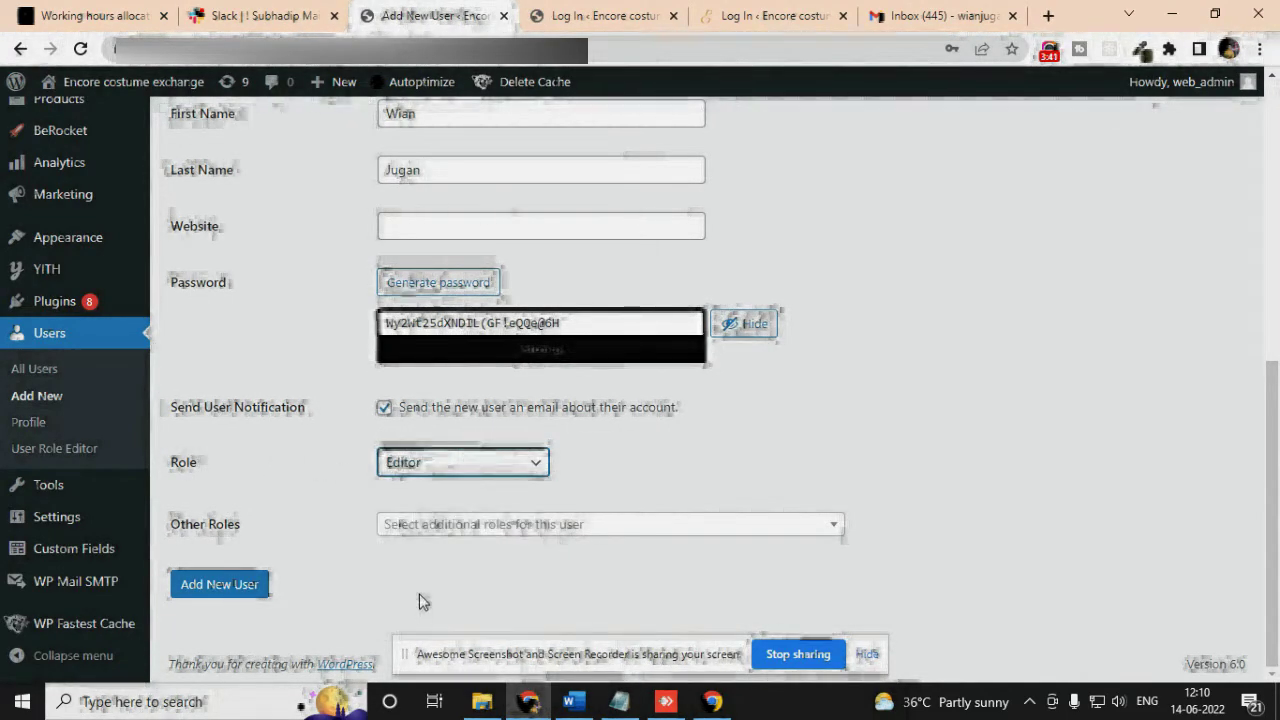
{"action": "scroll", "coordinate": [655, 463], "scroll_direction": "up", "scroll_amount": 4}
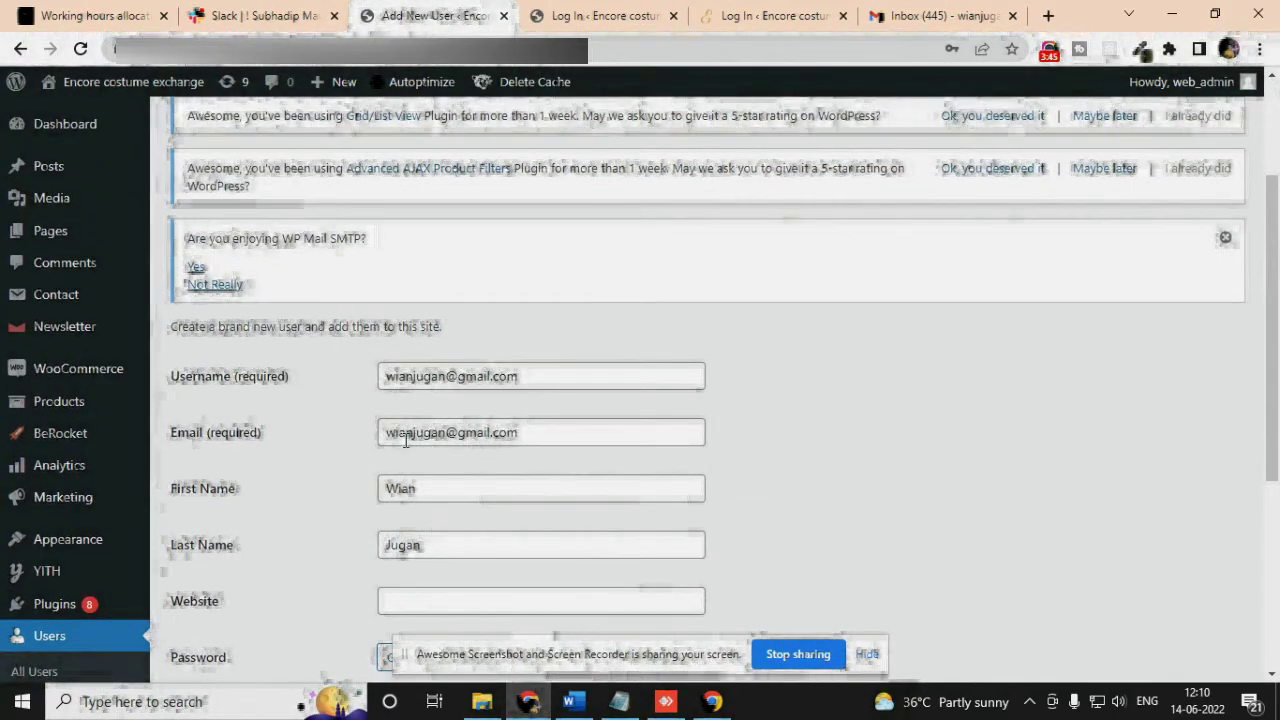
{"action": "scroll", "coordinate": [560, 450], "scroll_direction": "down", "scroll_amount": 5}
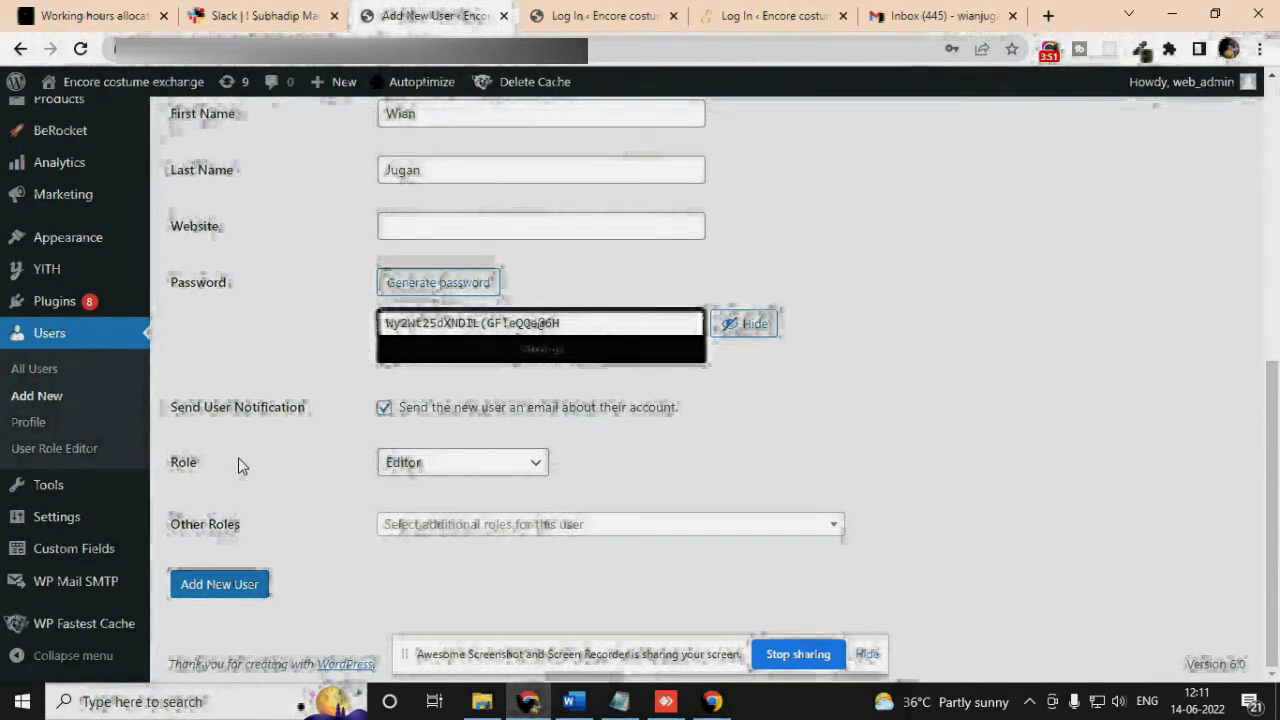
{"action": "left_click", "coordinate": [219, 585]}
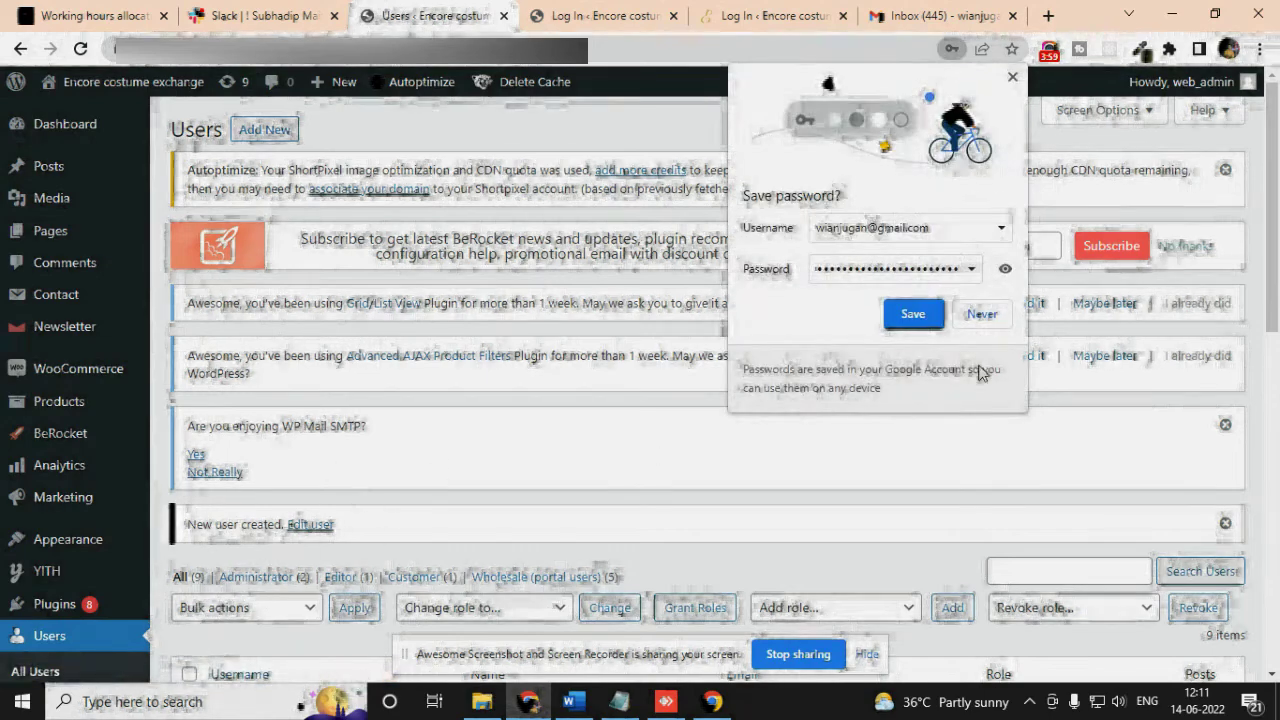
Decline Chrome's password save and log out of the web_admin account
{"action": "left_click", "coordinate": [982, 314]}
{"action": "mouse_move", "coordinate": [1190, 81]}
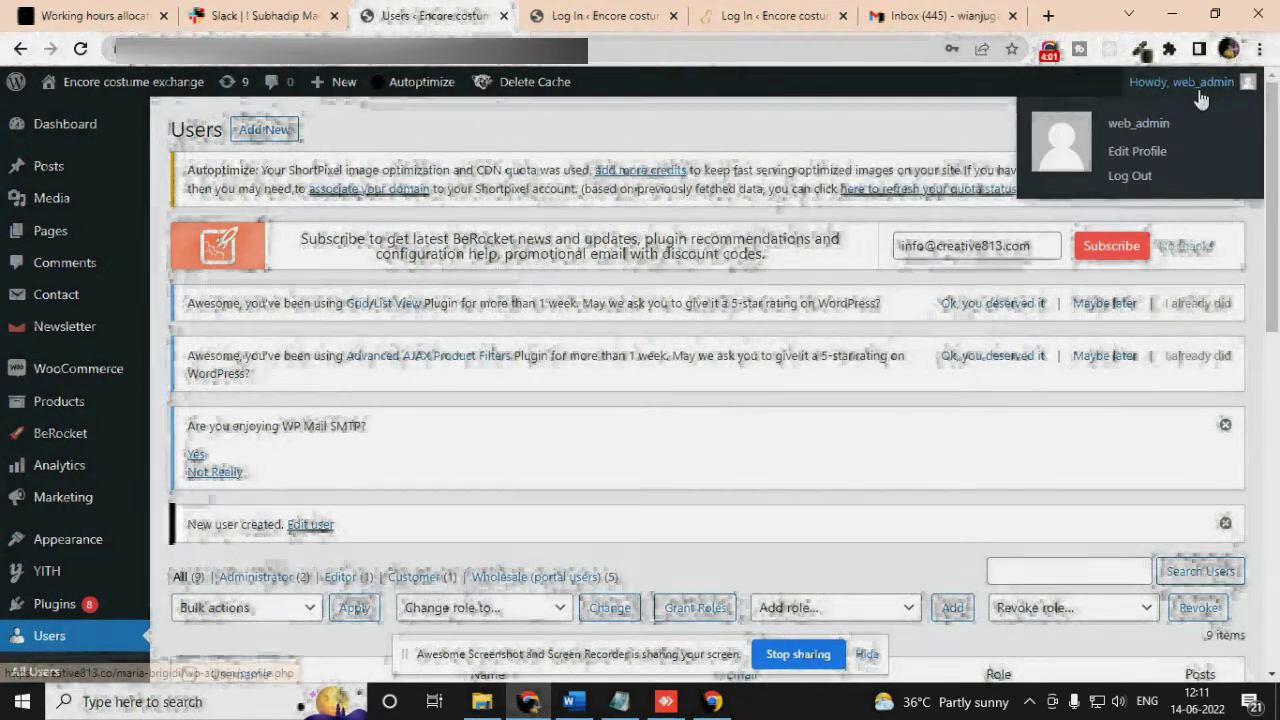
{"action": "left_click", "coordinate": [1130, 176]}
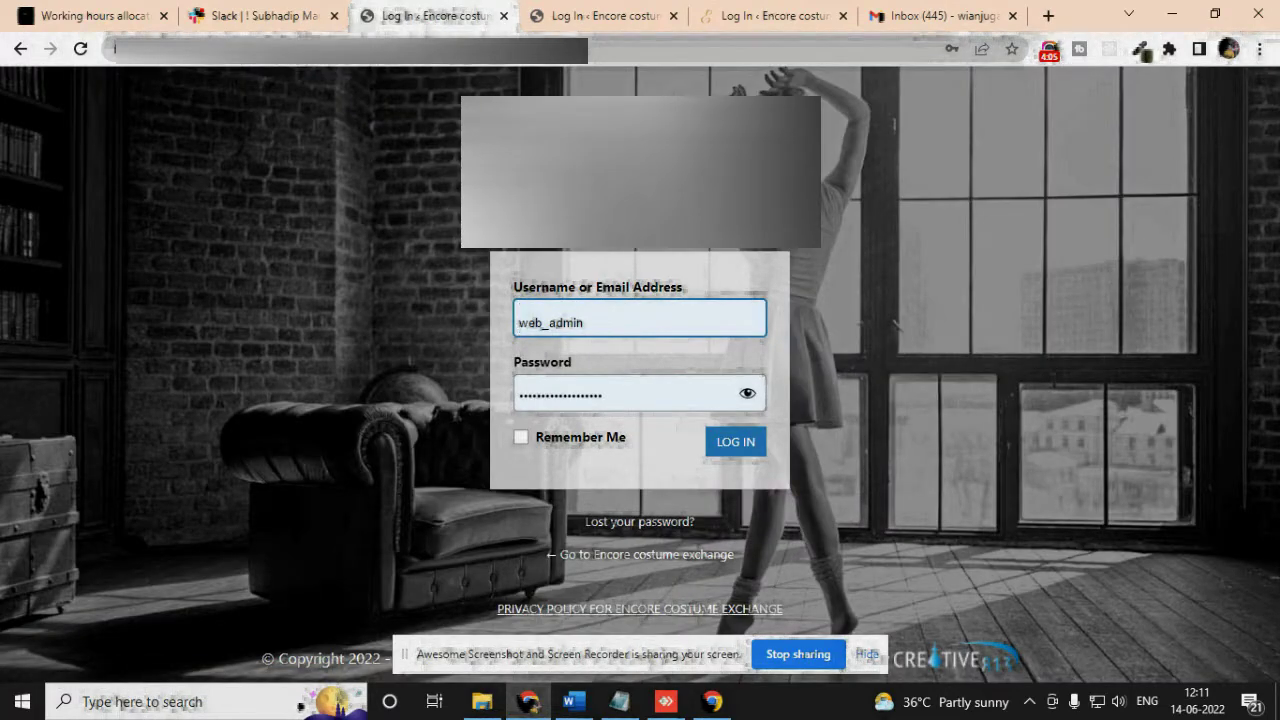
Go to the site's wp-admin address to reach the login page
{"action": "left_click", "coordinate": [670, 52]}
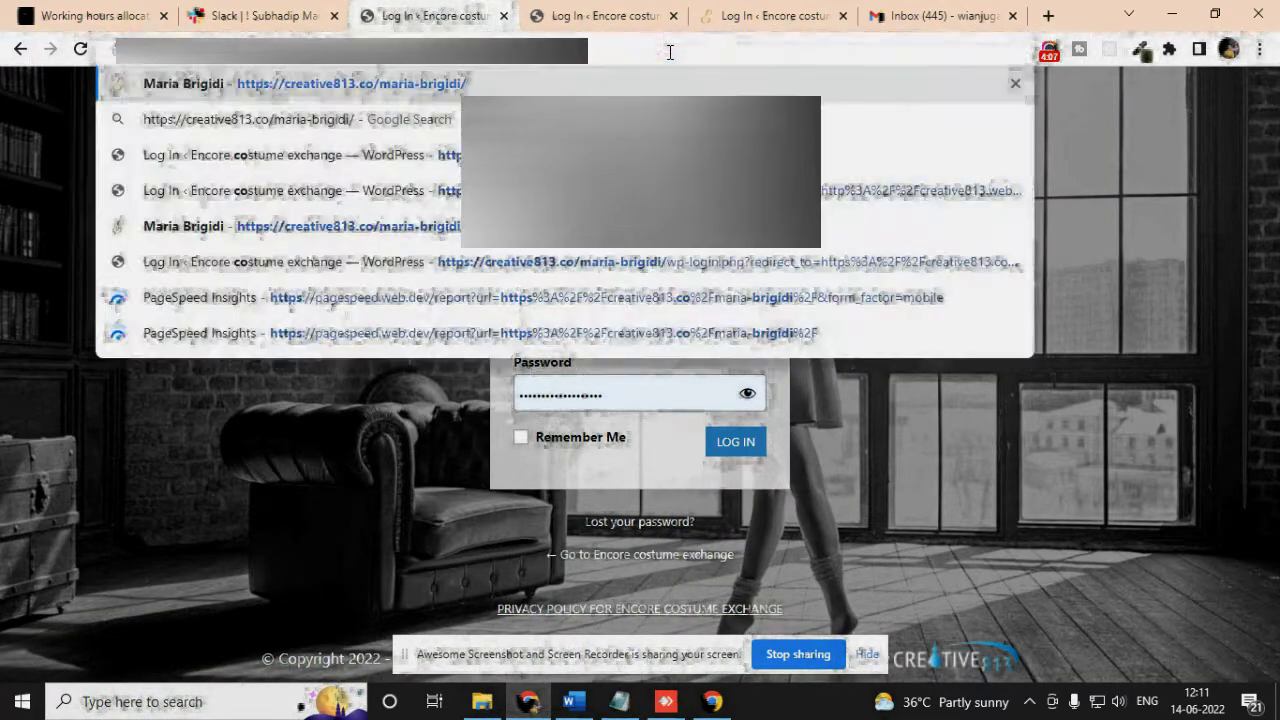
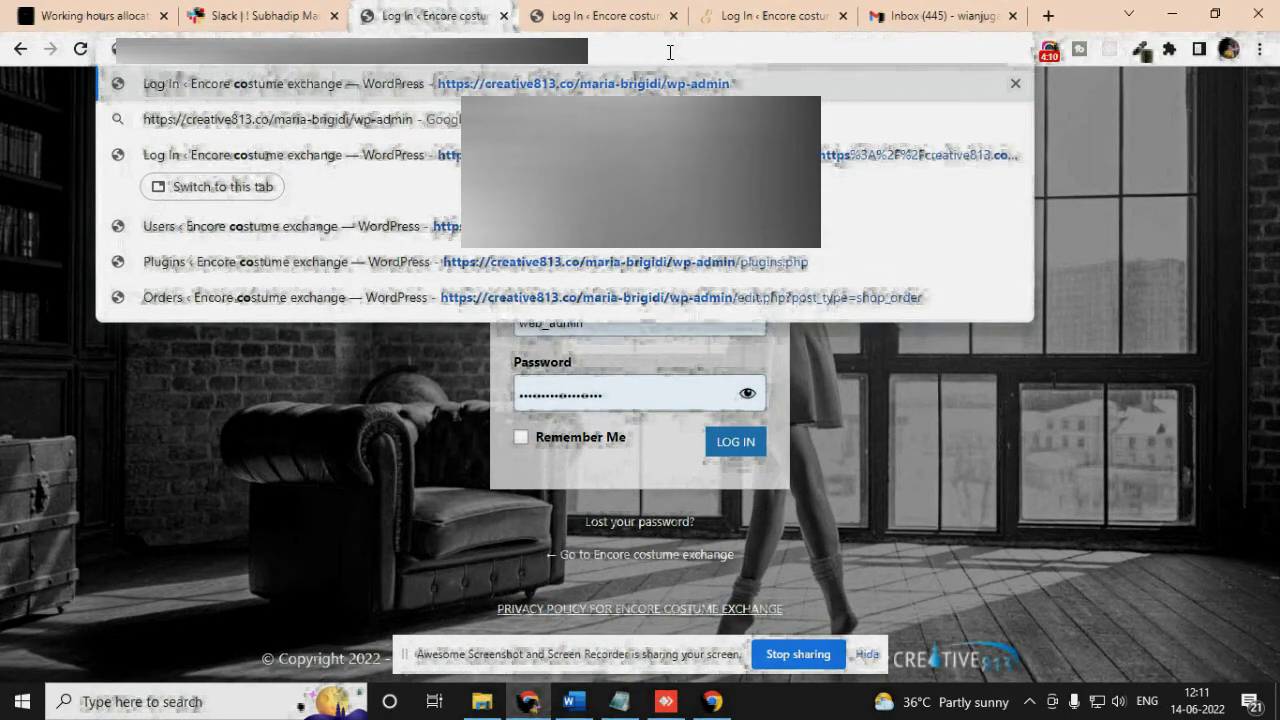
{"action": "key", "text": "Return"}
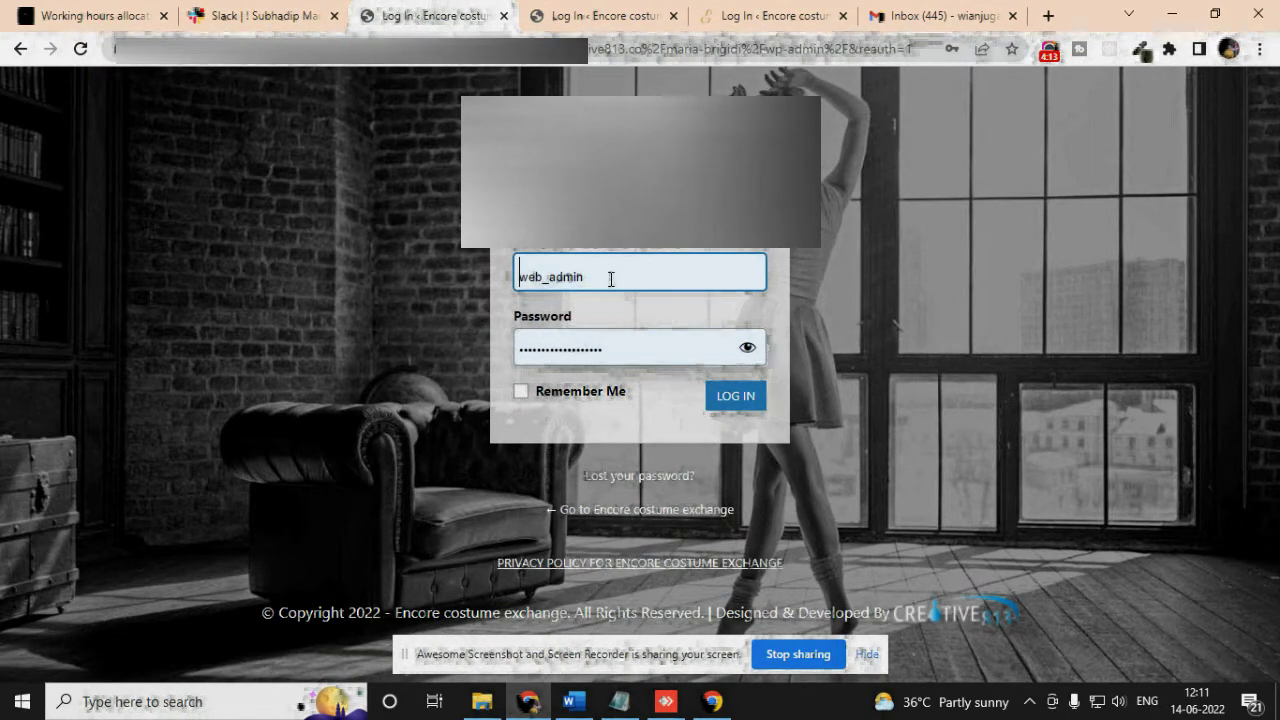
Replace the prefilled administrator username with the new user's e-mail and select the saved password
{"action": "left_click", "coordinate": [646, 274]}
{"action": "left_click_drag", "start_coordinate": [663, 271], "coordinate": [507, 284]}
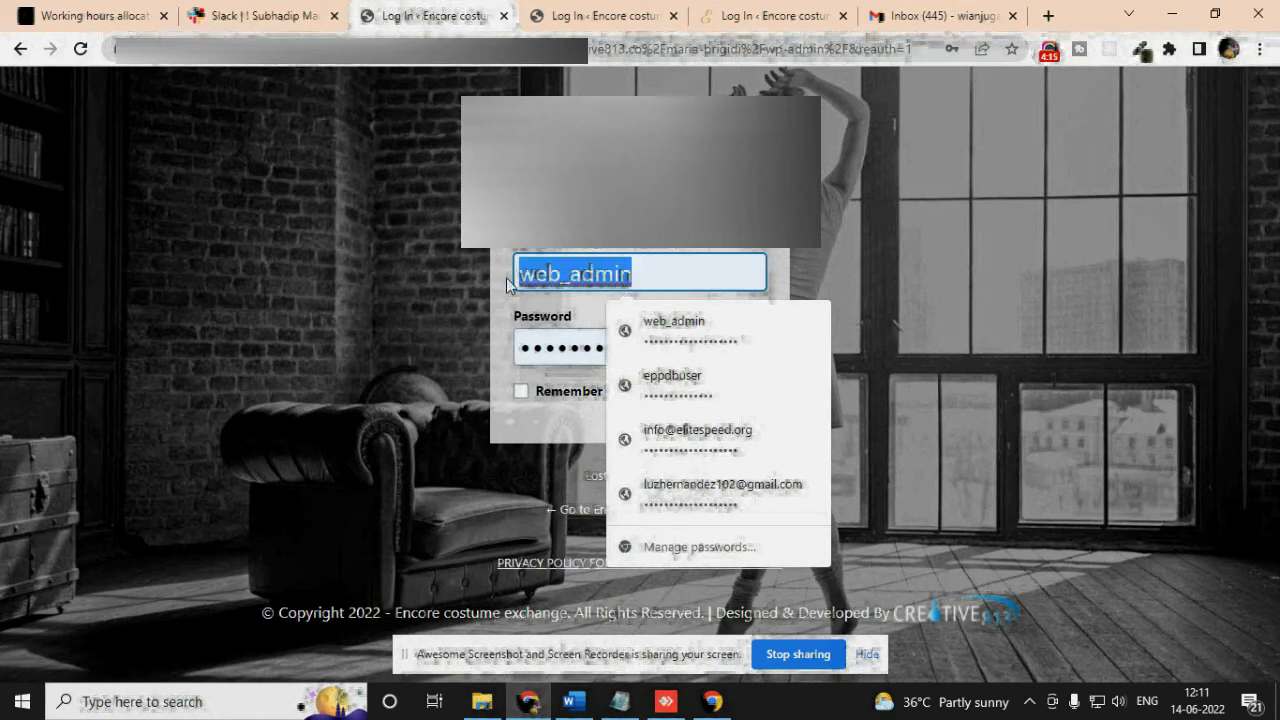
{"action": "key", "text": "BackSpace"}
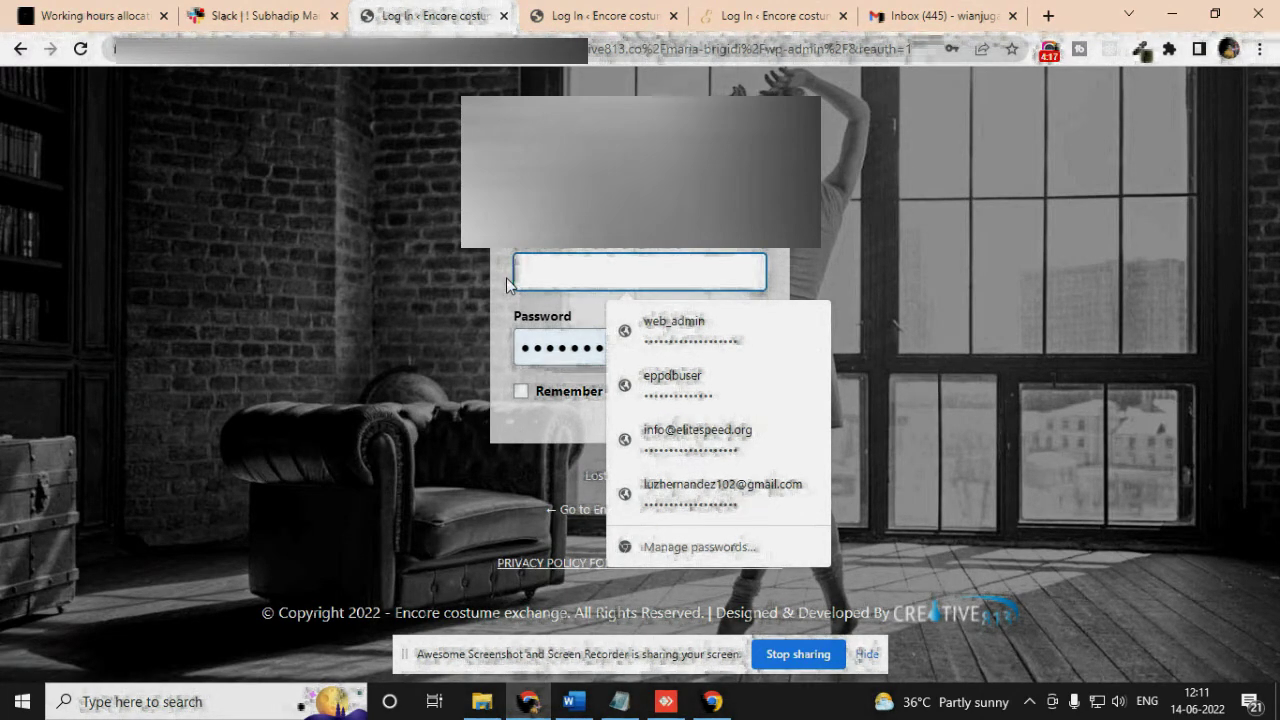
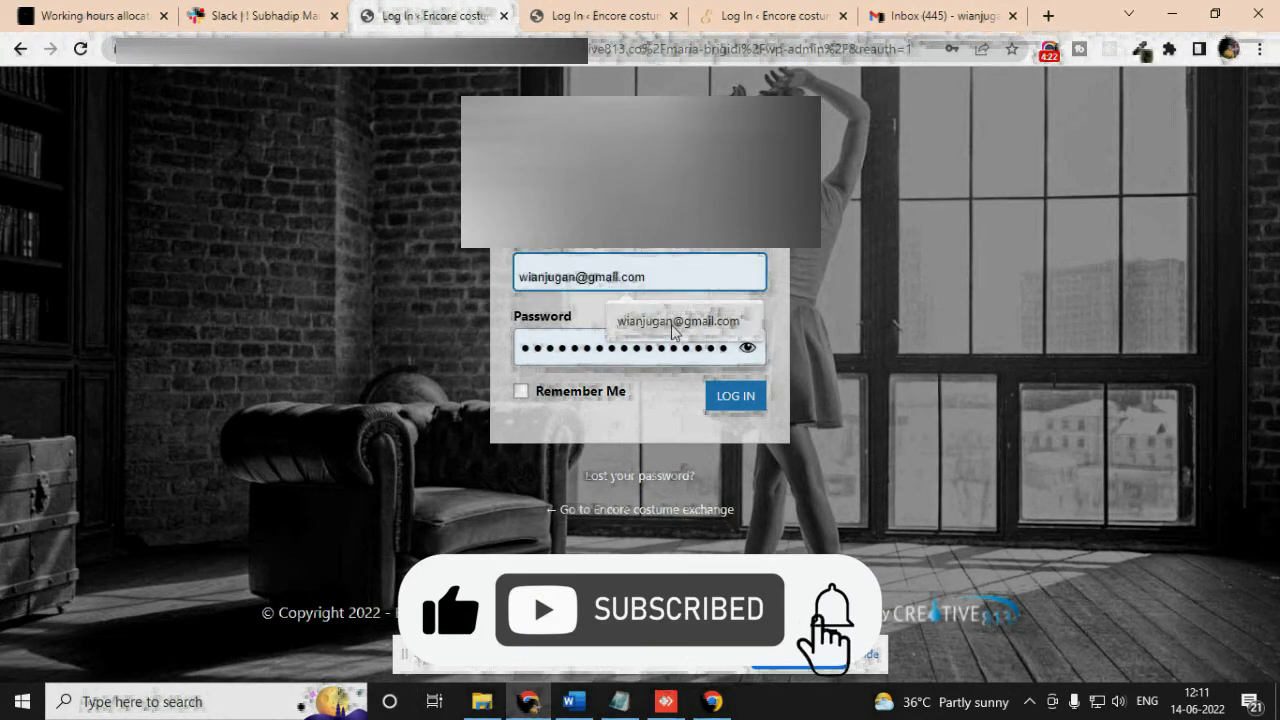
{"action": "left_click", "coordinate": [673, 325]}
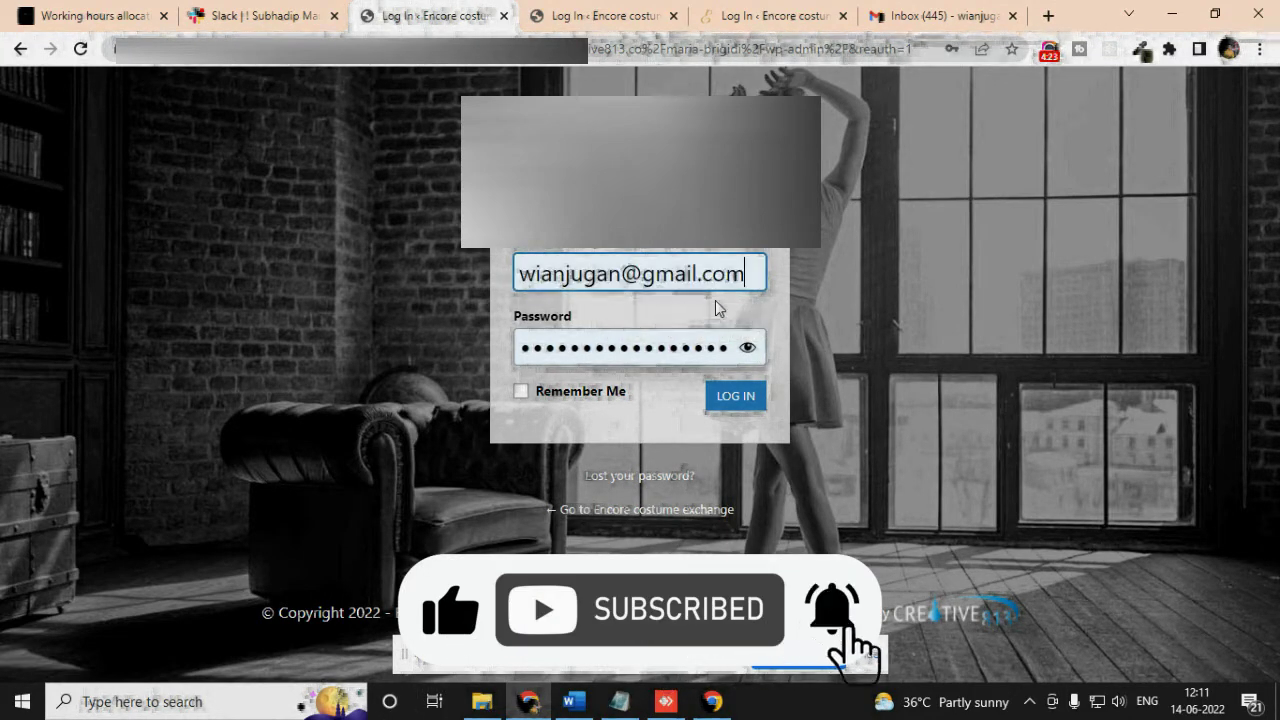
{"action": "double_click", "coordinate": [580, 346]}
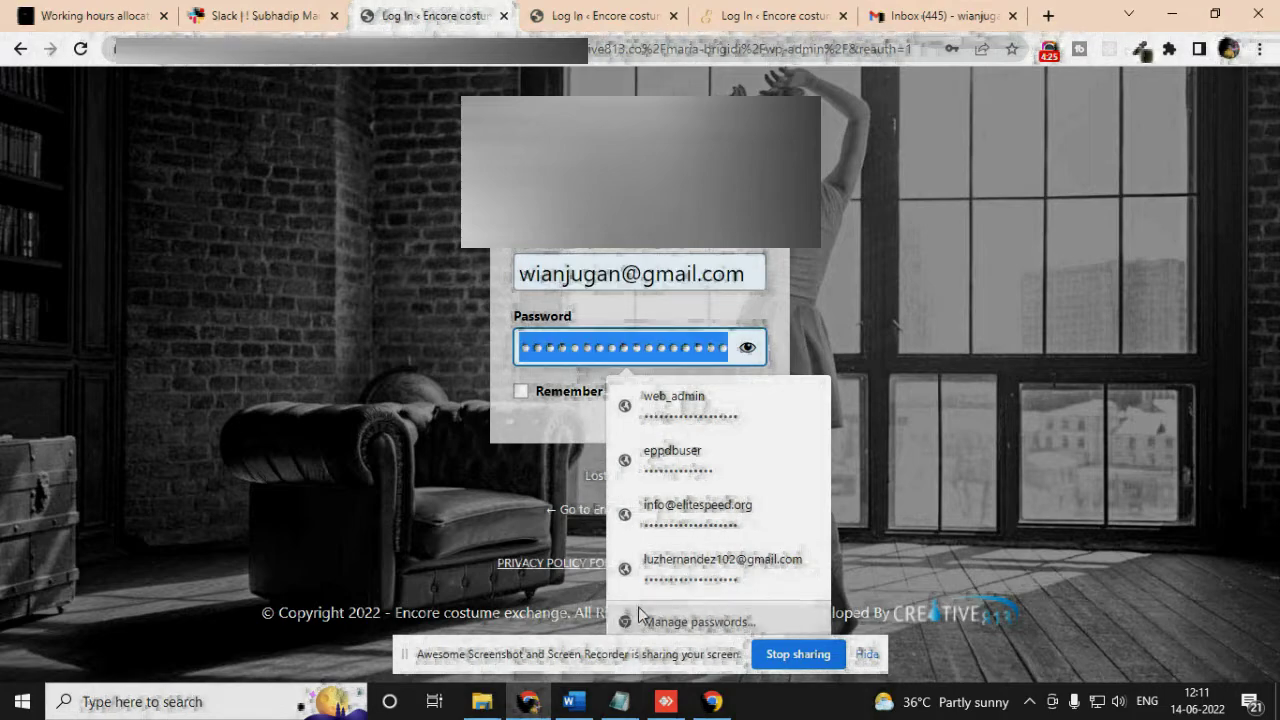
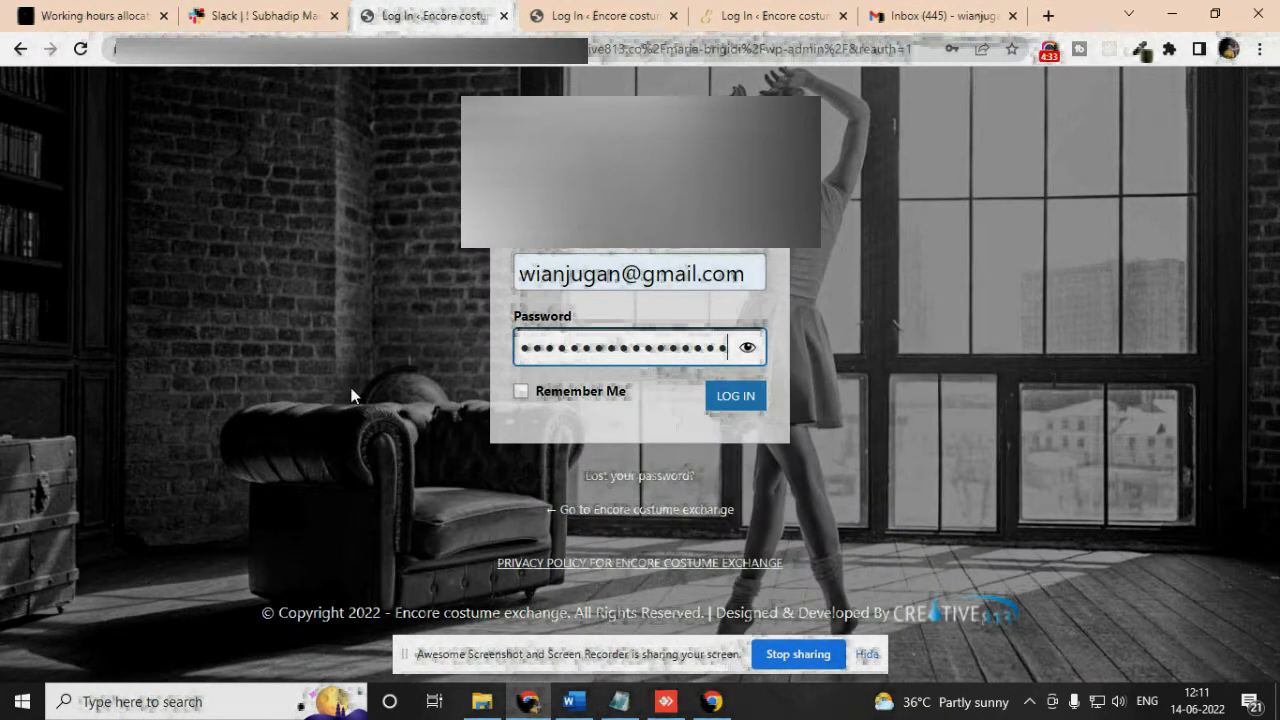
Submit the login form with the new user's e-mail and password
{"action": "left_click", "coordinate": [731, 398]}
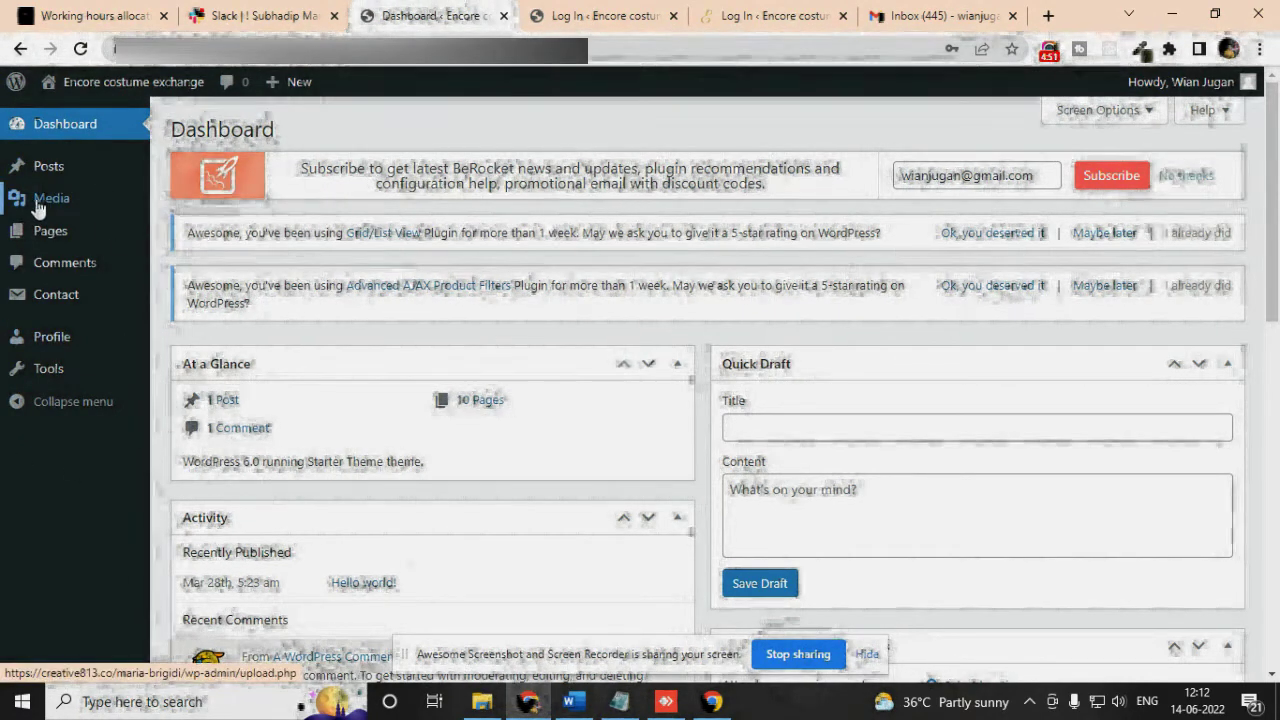
Review the new user's limited admin menu and Dashboard widgets (1 post, 10 pages, 1 comment)
{"action": "mouse_move", "coordinate": [56, 238]}
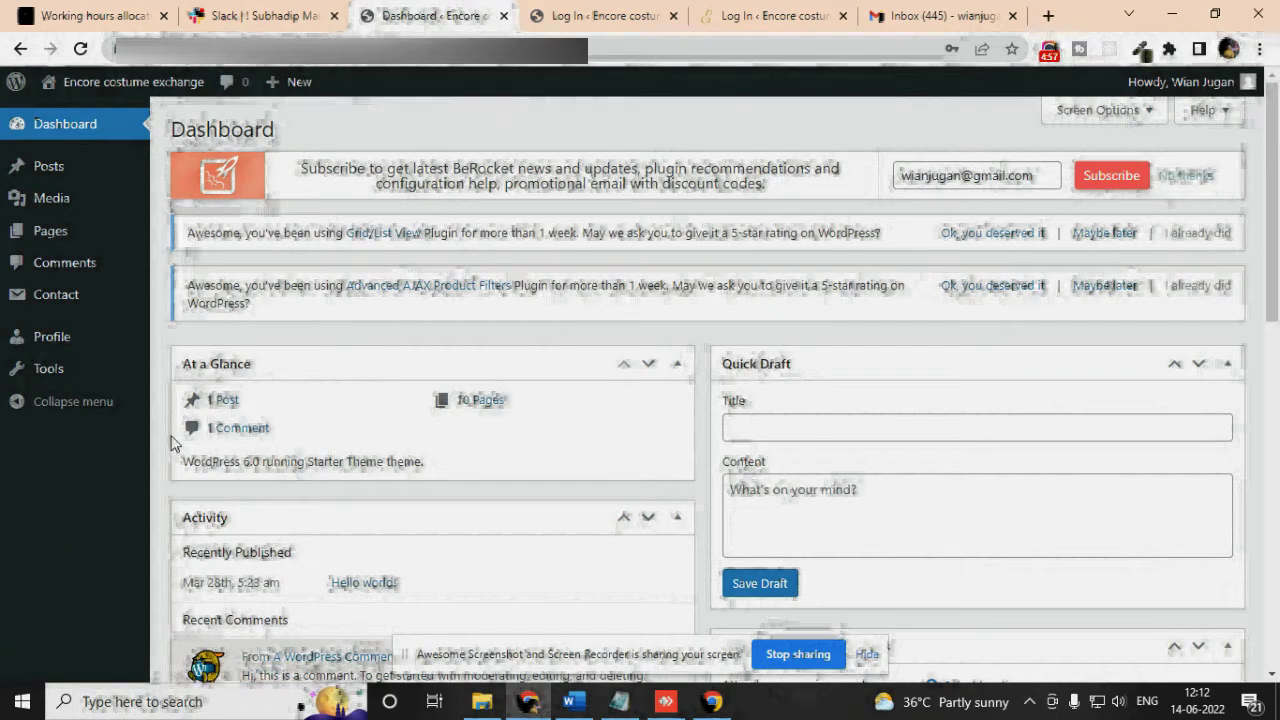
{"action": "scroll", "coordinate": [74, 472], "scroll_direction": "down", "scroll_amount": 3}
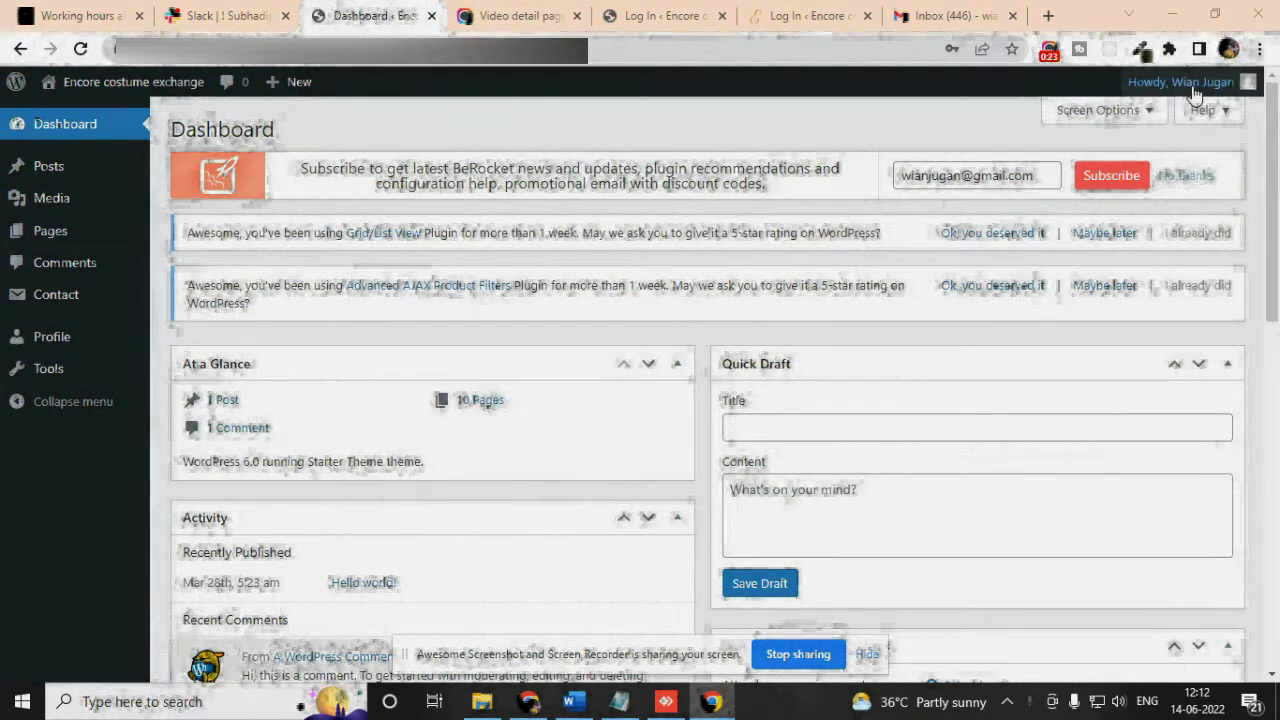
Log out of the new user's account and sign back in as the administrator
{"action": "mouse_move", "coordinate": [1182, 82]}
{"action": "left_click", "coordinate": [1130, 192]}
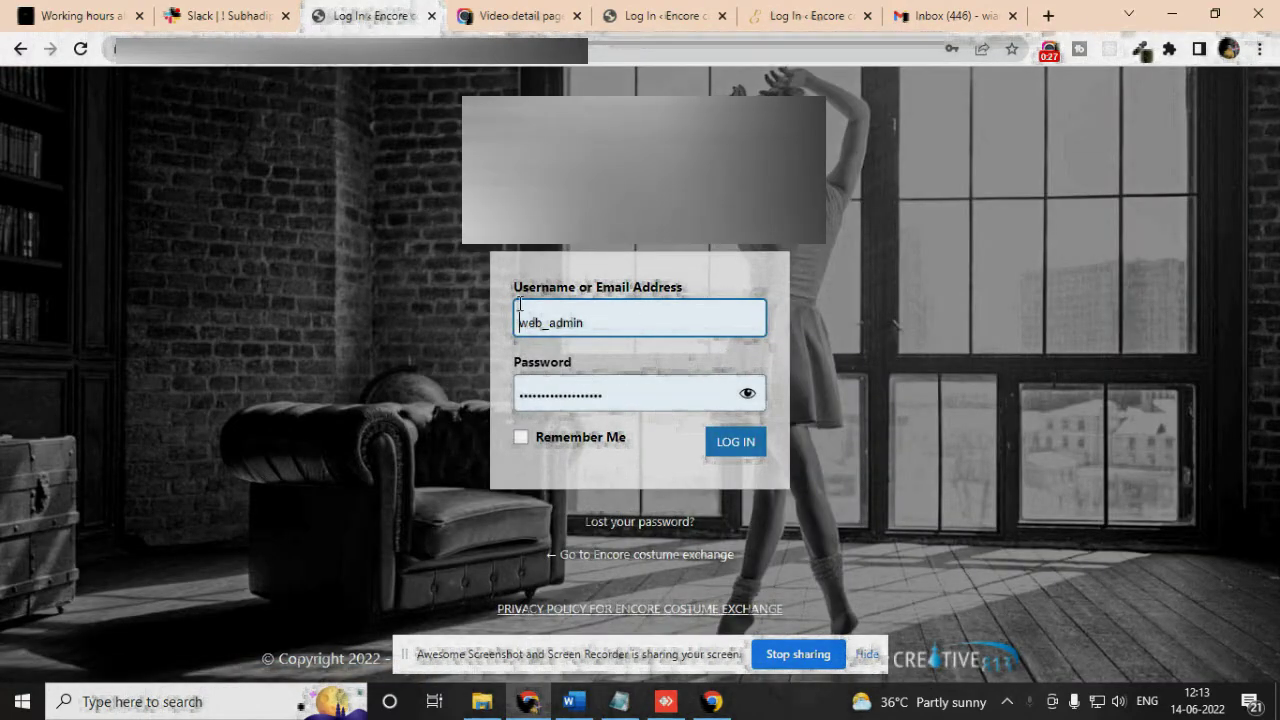
{"action": "left_click", "coordinate": [737, 451]}
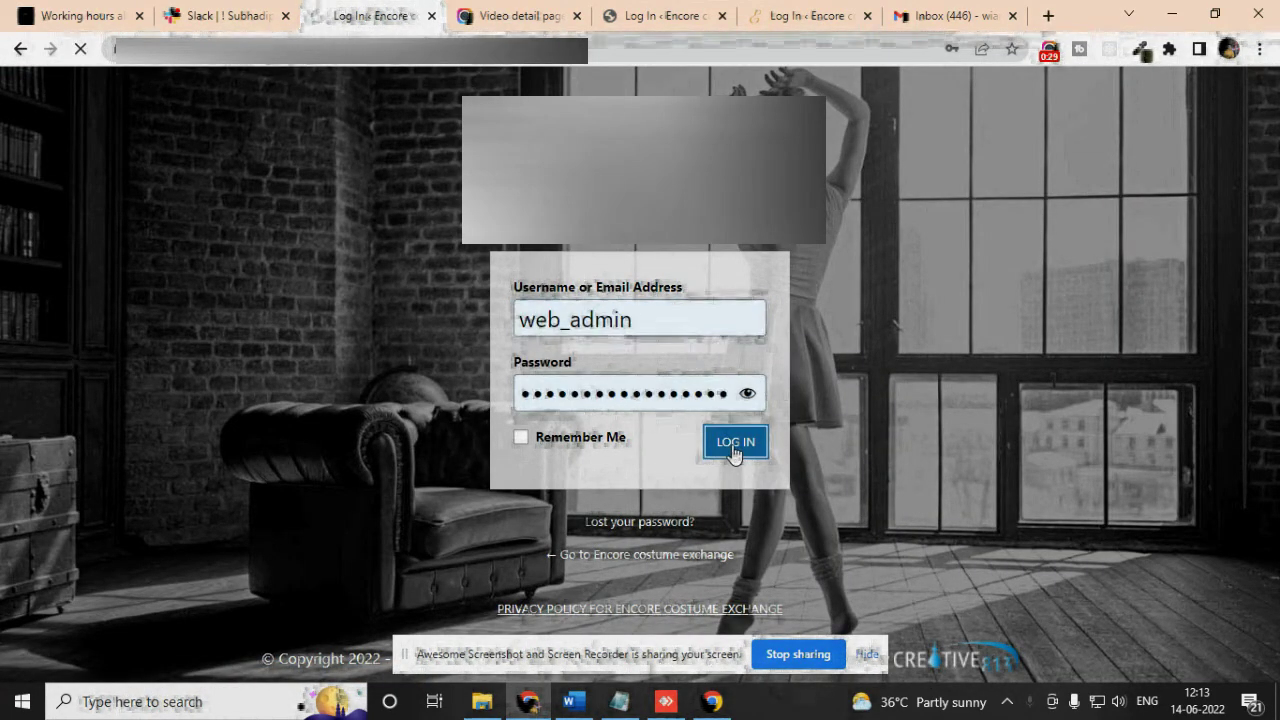
Open the User Role Editor page from the Users menu
{"action": "scroll", "coordinate": [100, 463], "scroll_direction": "down", "scroll_amount": 3}
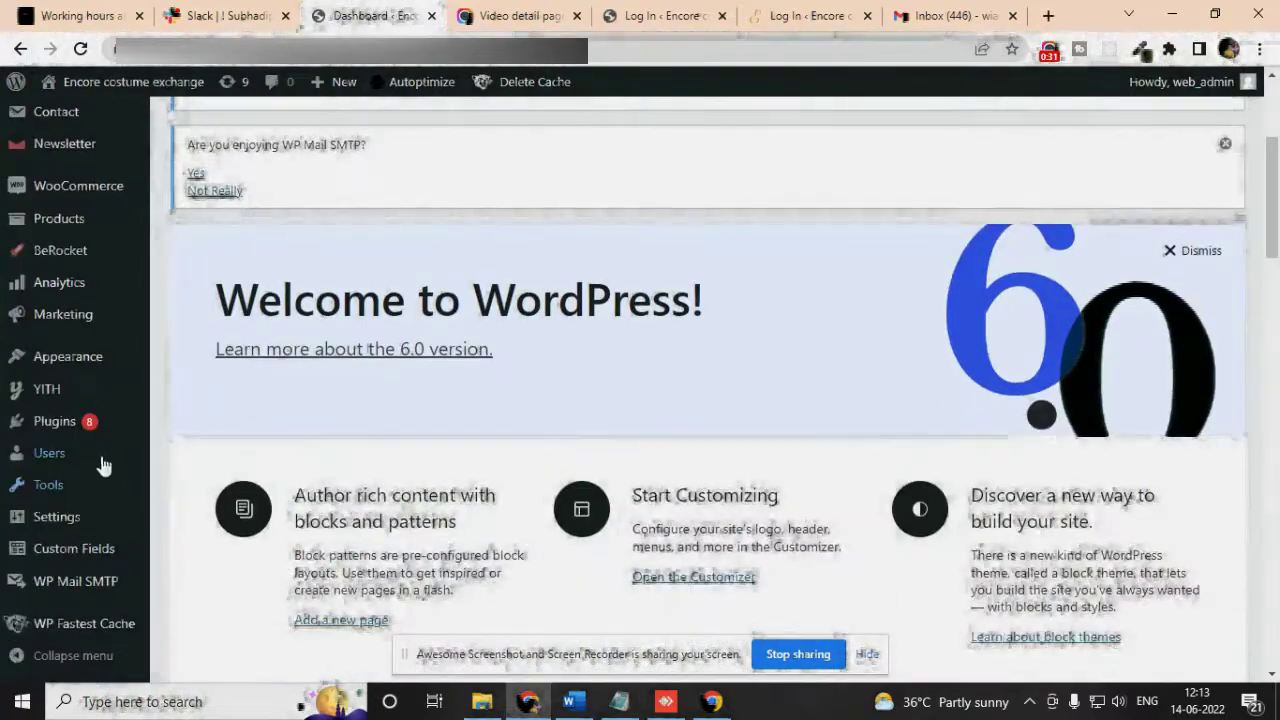
{"action": "mouse_move", "coordinate": [105, 462]}
{"action": "scroll", "coordinate": [105, 462], "scroll_direction": "down", "scroll_amount": 1}
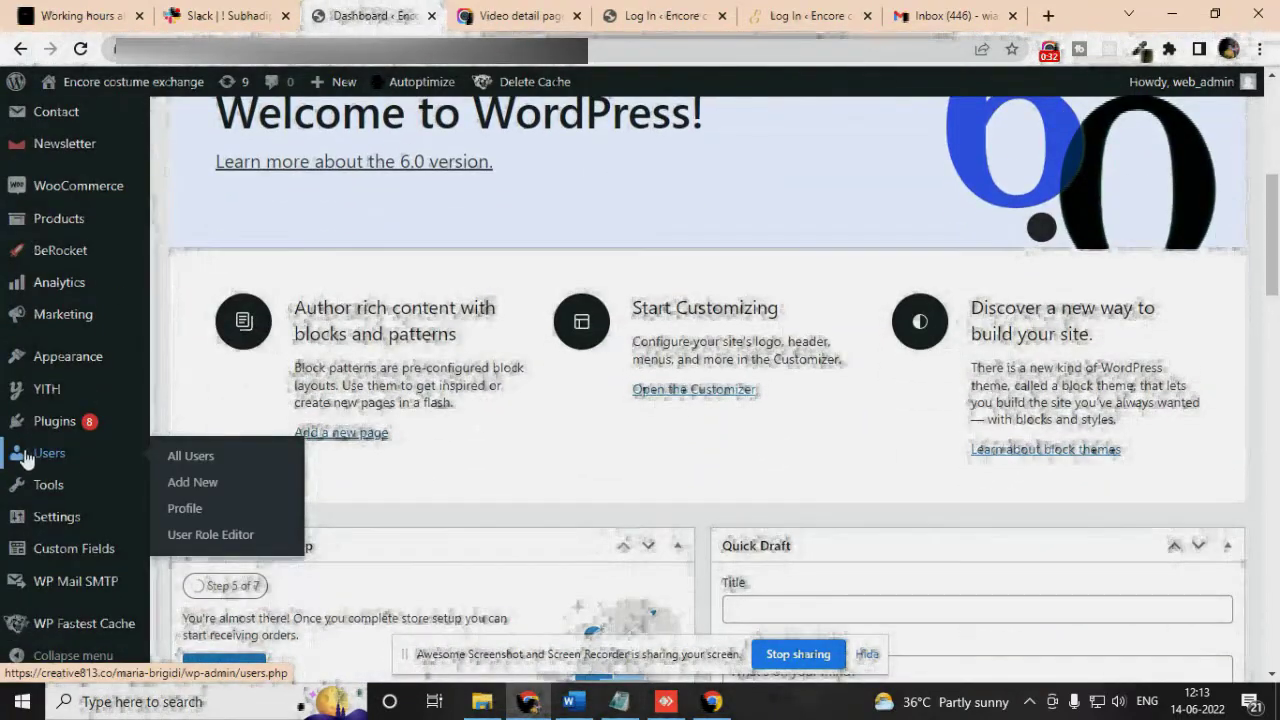
{"action": "left_click", "coordinate": [192, 532]}
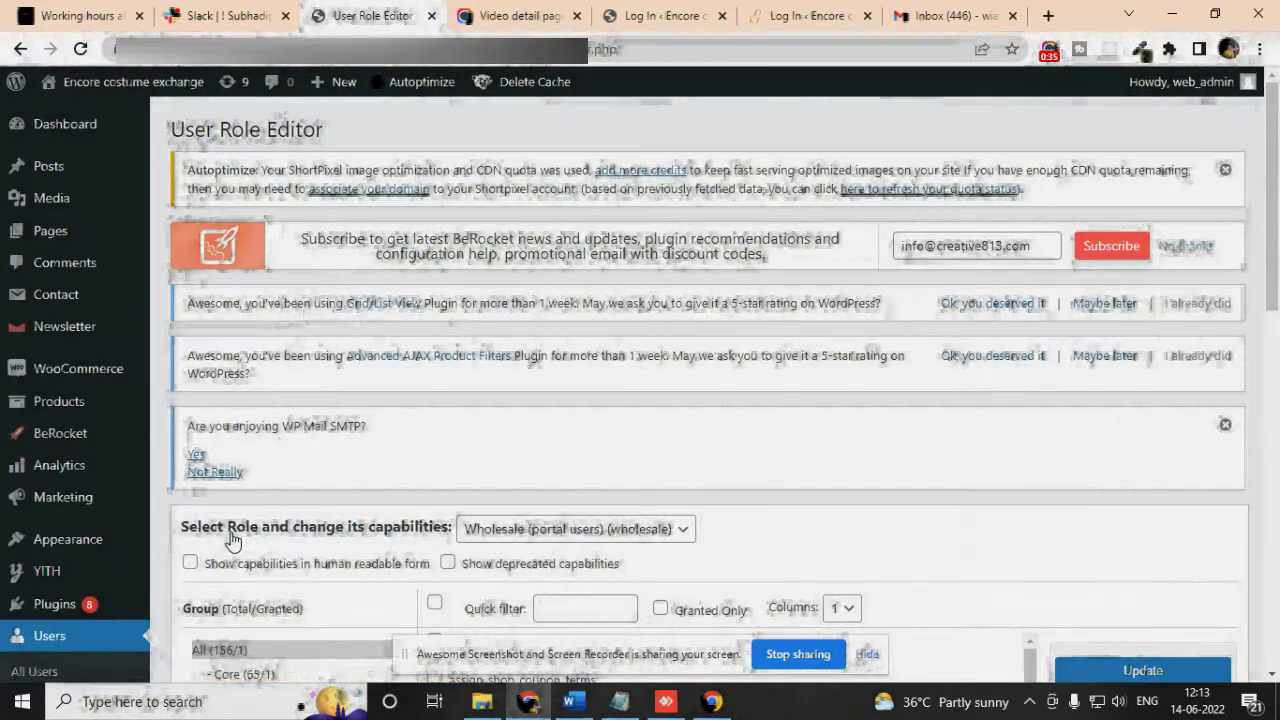
Select the Editor (editor) role for editing and view its WooCommerce capability group
{"action": "scroll", "coordinate": [873, 453], "scroll_direction": "down", "scroll_amount": 3}
{"action": "left_click", "coordinate": [686, 344]}
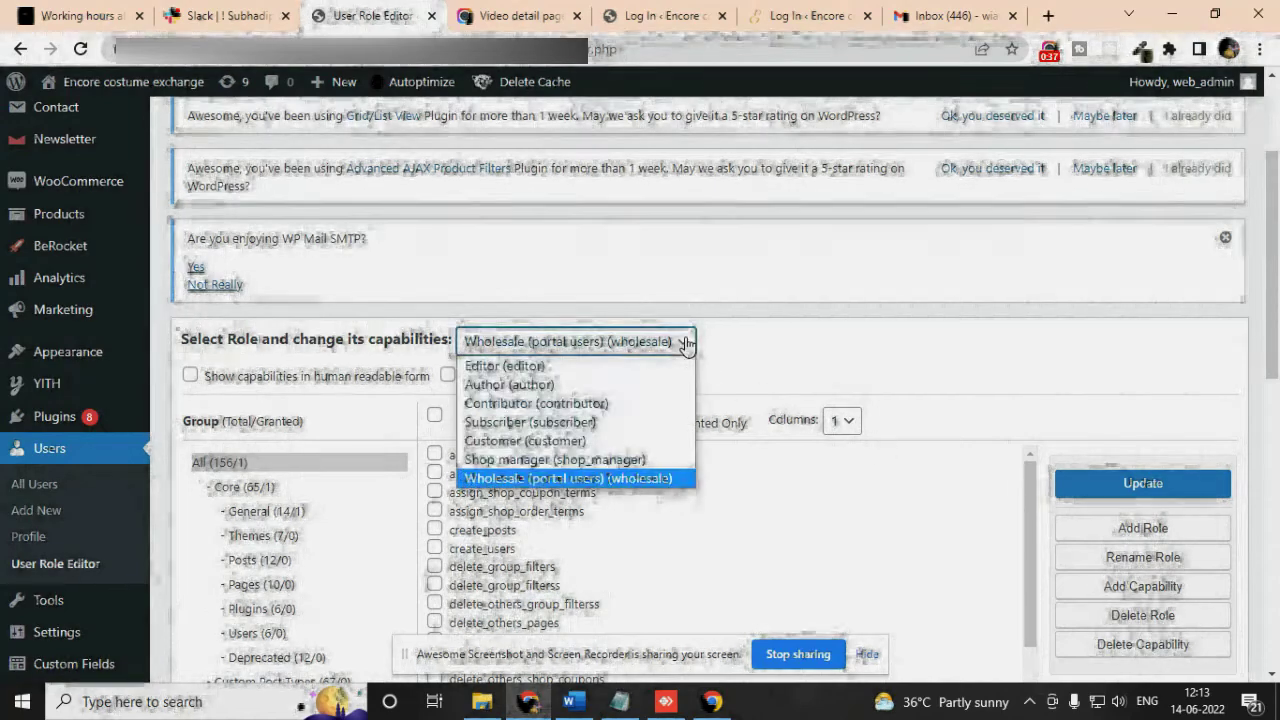
{"action": "left_click", "coordinate": [598, 362]}
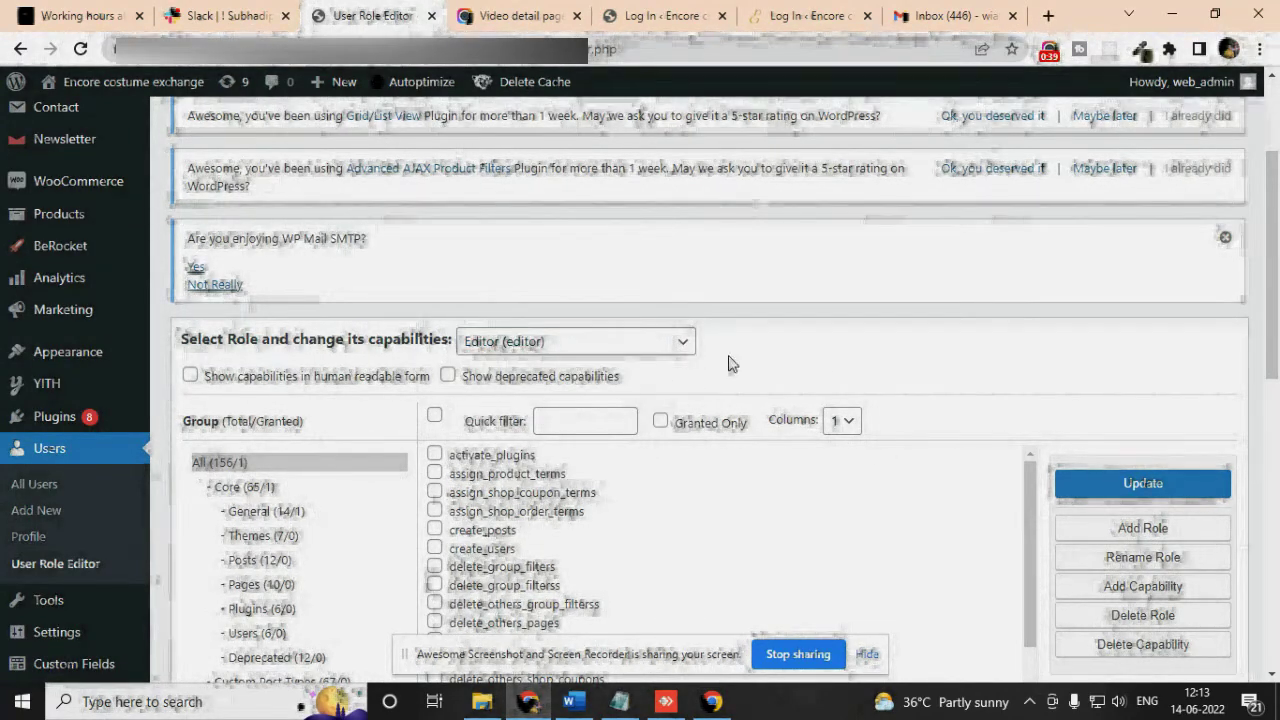
{"action": "scroll", "coordinate": [937, 354], "scroll_direction": "down", "scroll_amount": 2}
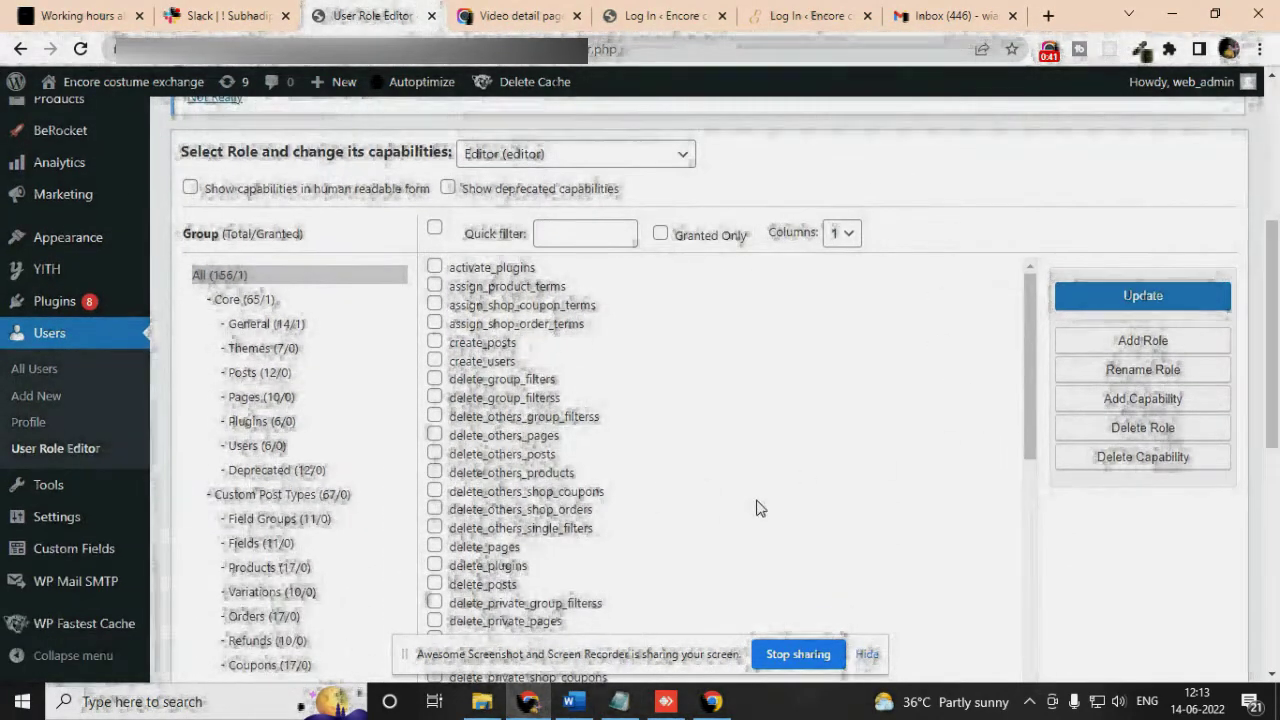
{"action": "scroll", "coordinate": [275, 450], "scroll_direction": "down", "scroll_amount": 2}
{"action": "scroll", "coordinate": [308, 360], "scroll_direction": "down", "scroll_amount": 4}
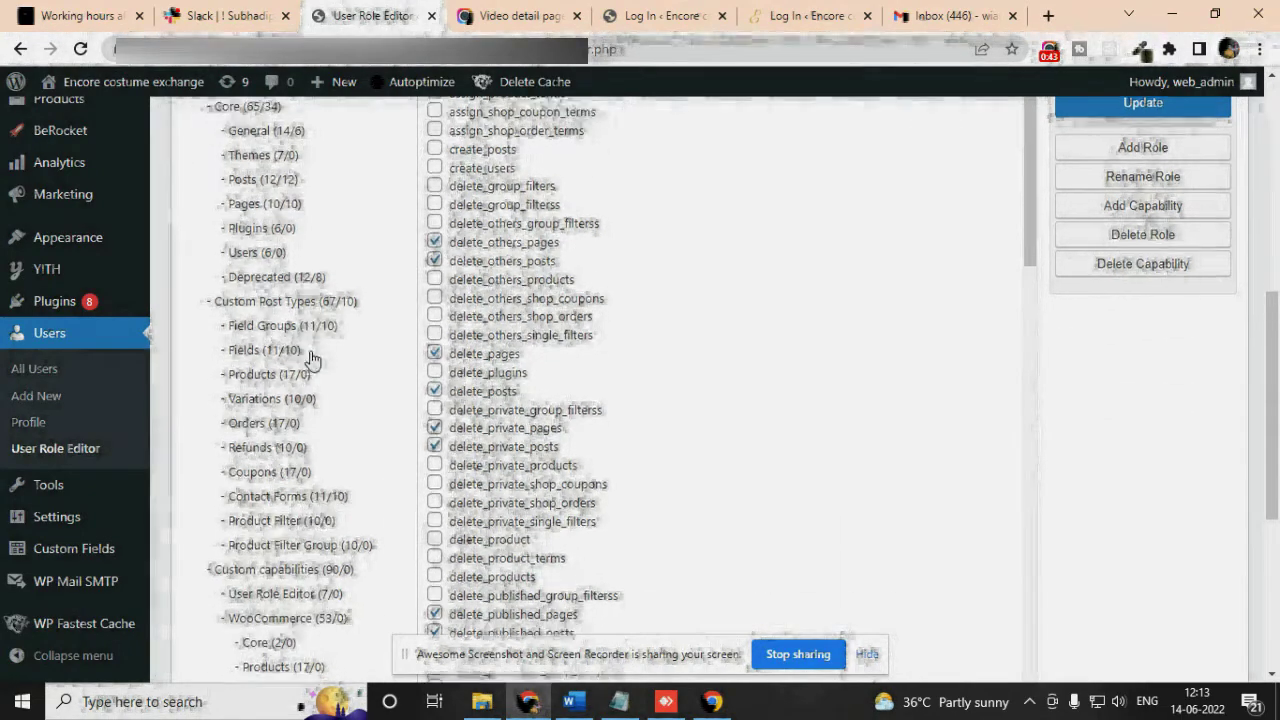
{"action": "left_click", "coordinate": [287, 248]}
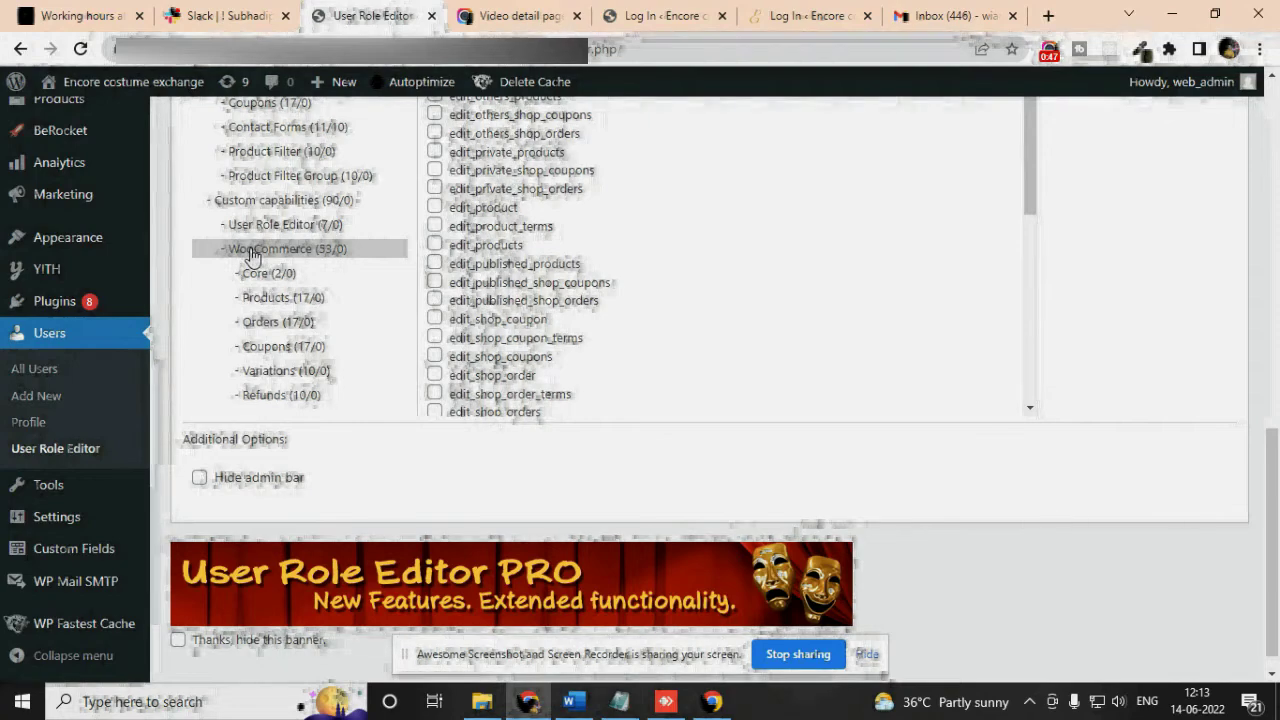
Grant the Editor role all capabilities, confirm the update, and log out of the administrator account
{"action": "scroll", "coordinate": [669, 354], "scroll_direction": "up", "scroll_amount": 8}
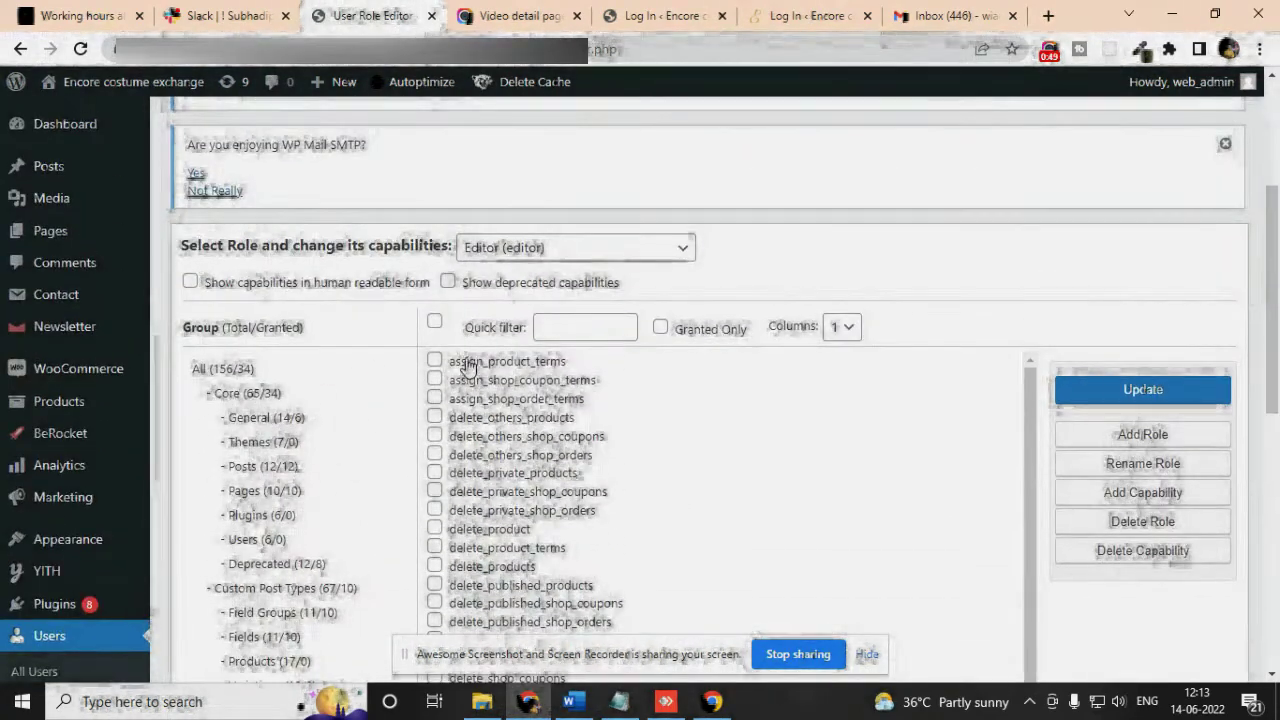
{"action": "left_click", "coordinate": [435, 322]}
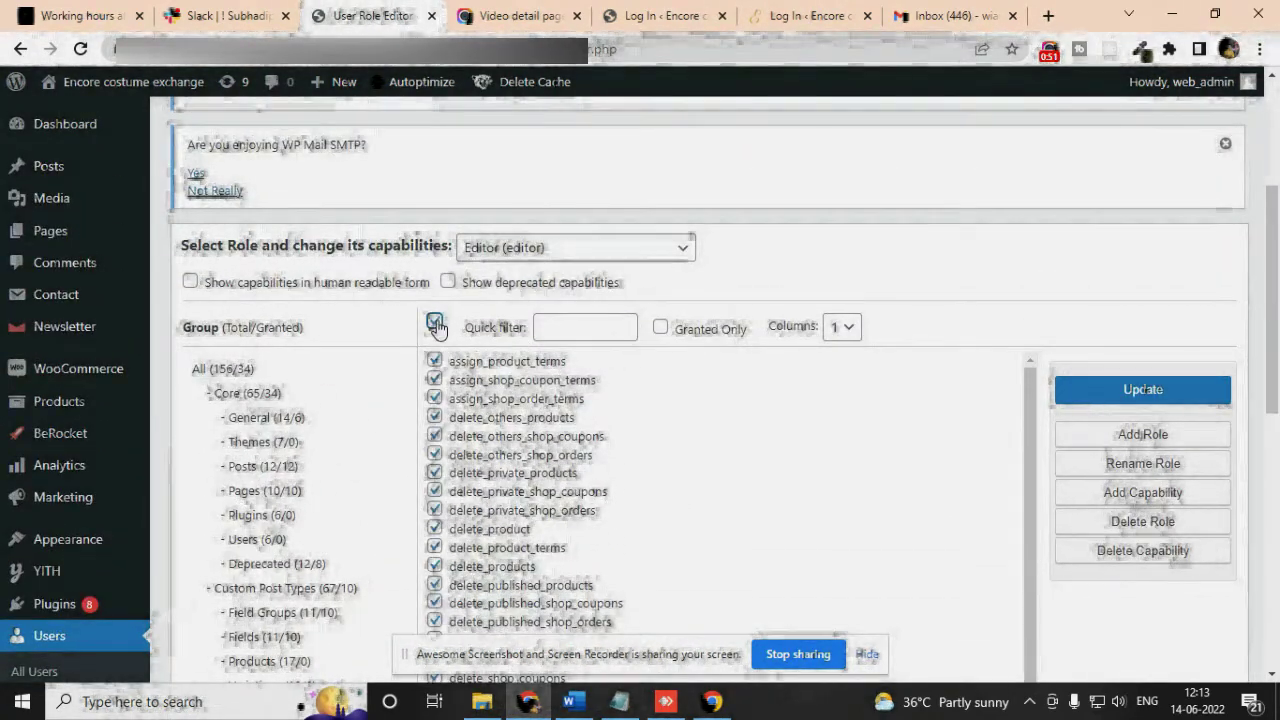
{"action": "left_click", "coordinate": [660, 328]}
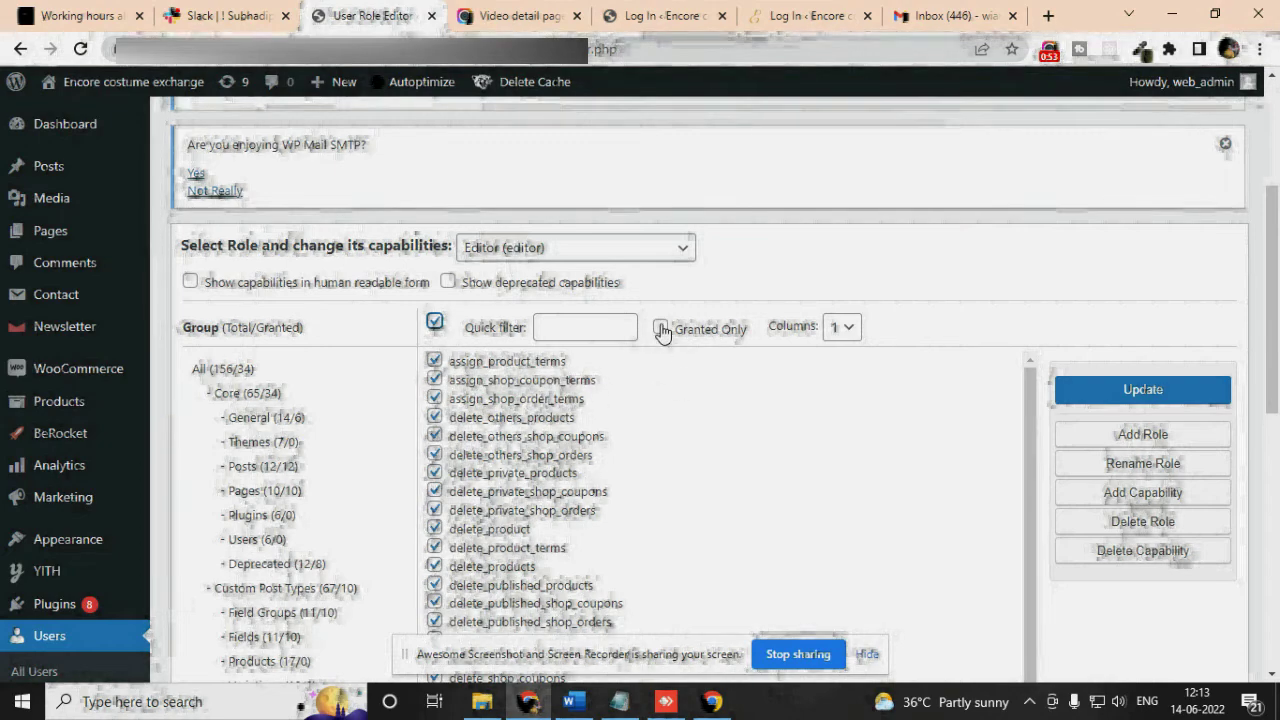
{"action": "left_click", "coordinate": [1155, 395]}
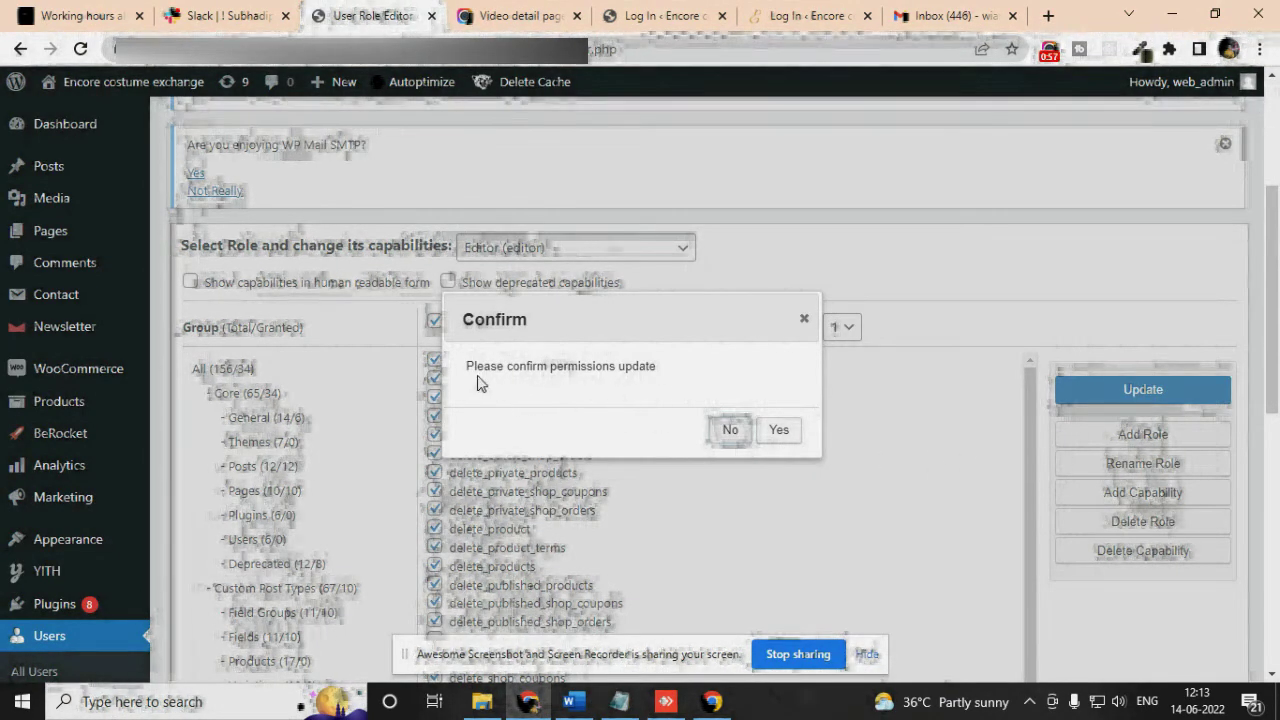
{"action": "left_click", "coordinate": [778, 429]}
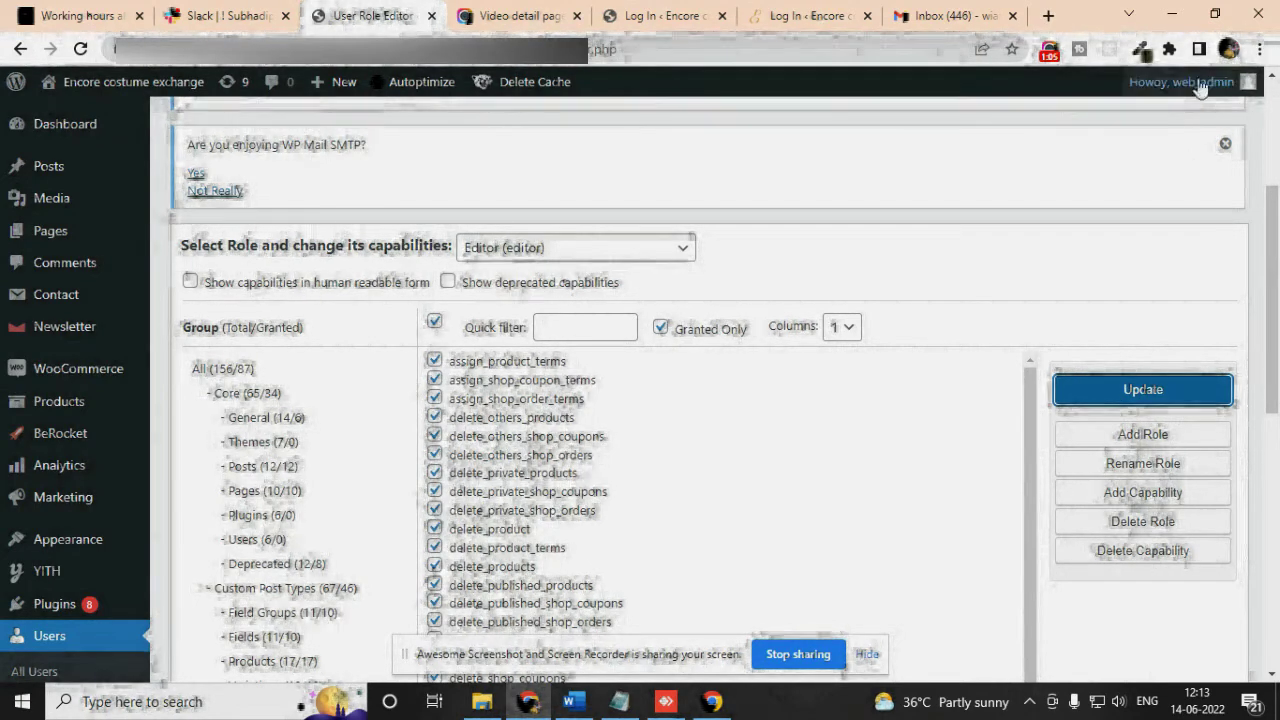
{"action": "mouse_move", "coordinate": [1185, 88]}
{"action": "left_click", "coordinate": [1131, 177]}
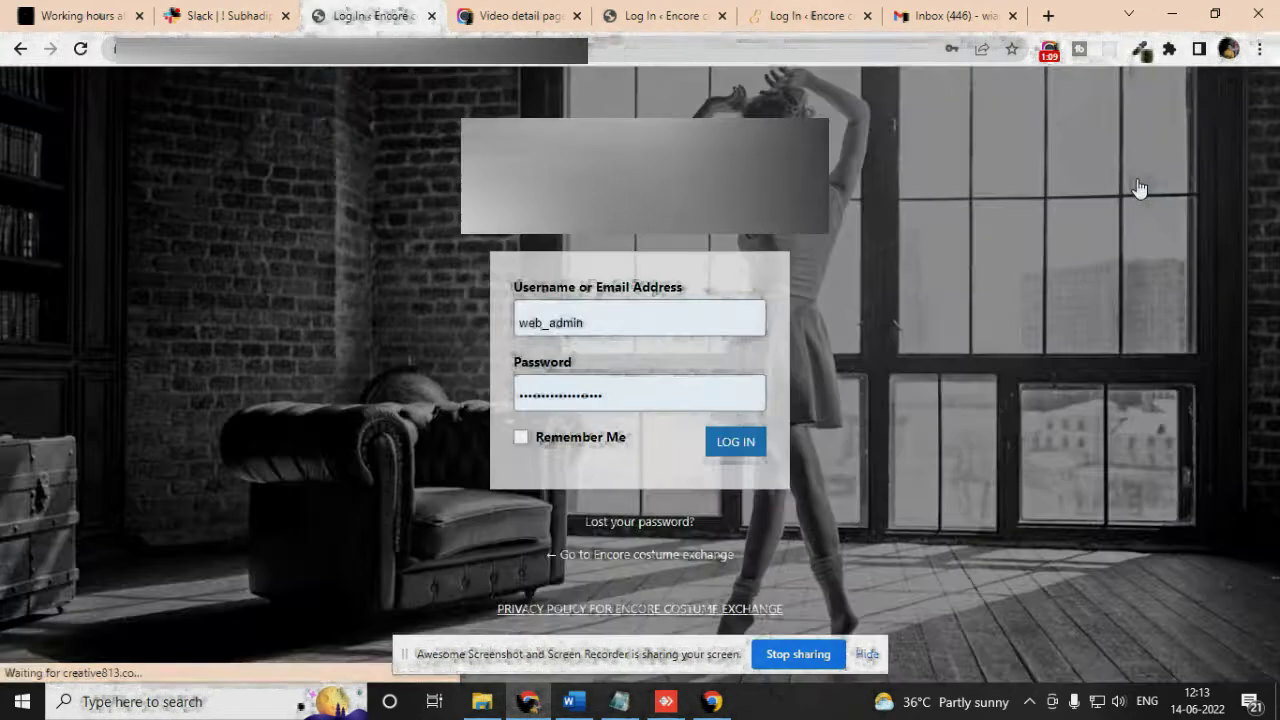
Replace the prefilled admin username with the new user's e-mail via autofill and focus the password field
{"action": "left_click", "coordinate": [640, 320]}
{"action": "left_click_drag", "start_coordinate": [640, 320], "coordinate": [454, 324]}
{"action": "key", "text": "BackSpace"}
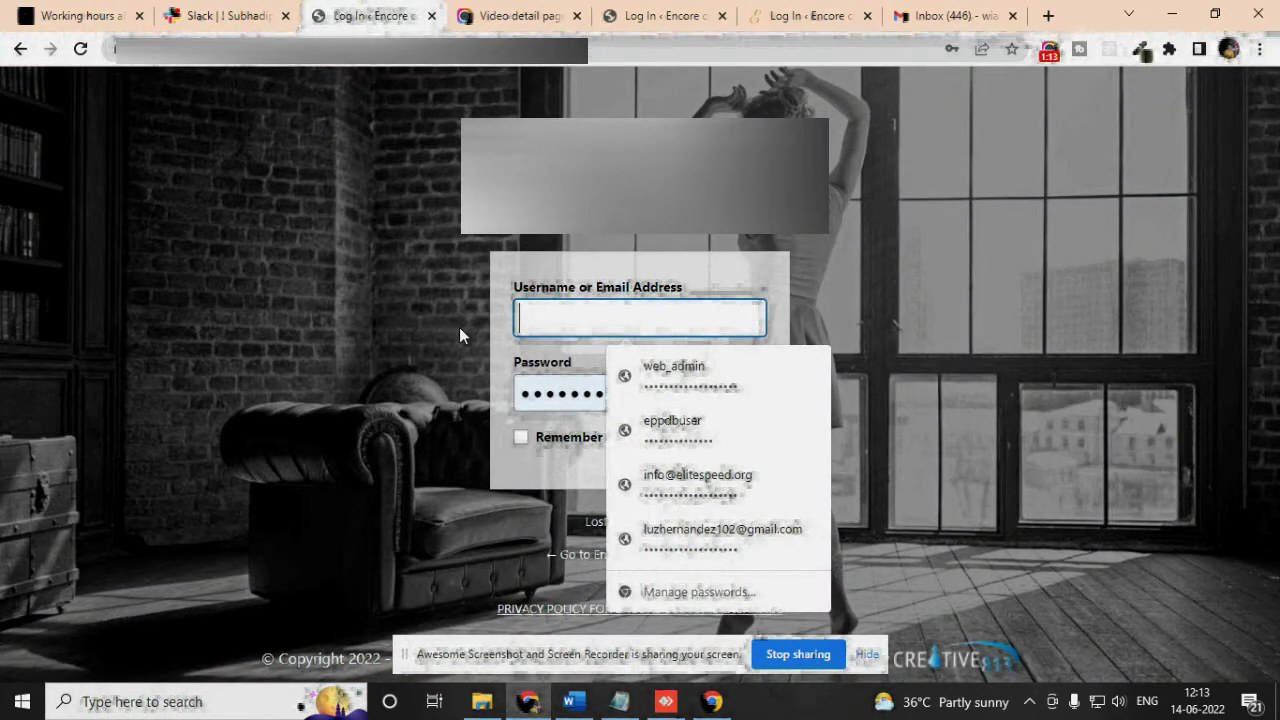
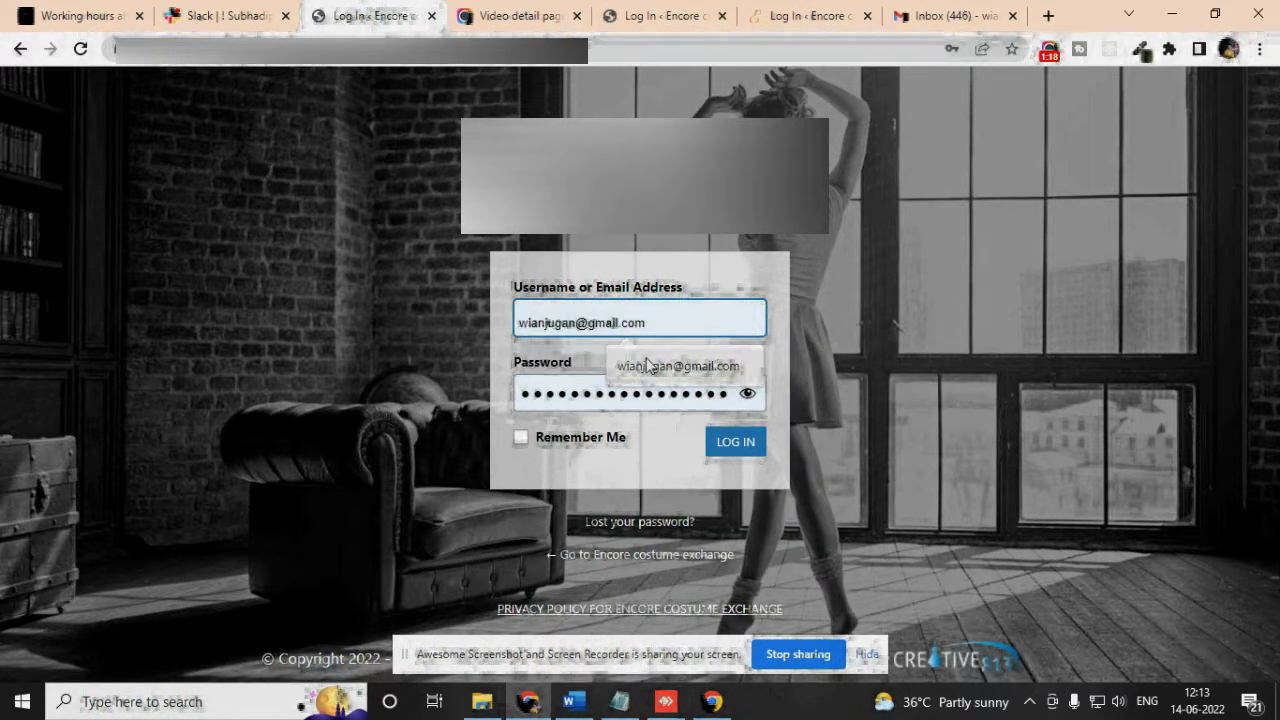
{"action": "left_click", "coordinate": [678, 366]}
{"action": "left_click", "coordinate": [647, 392]}
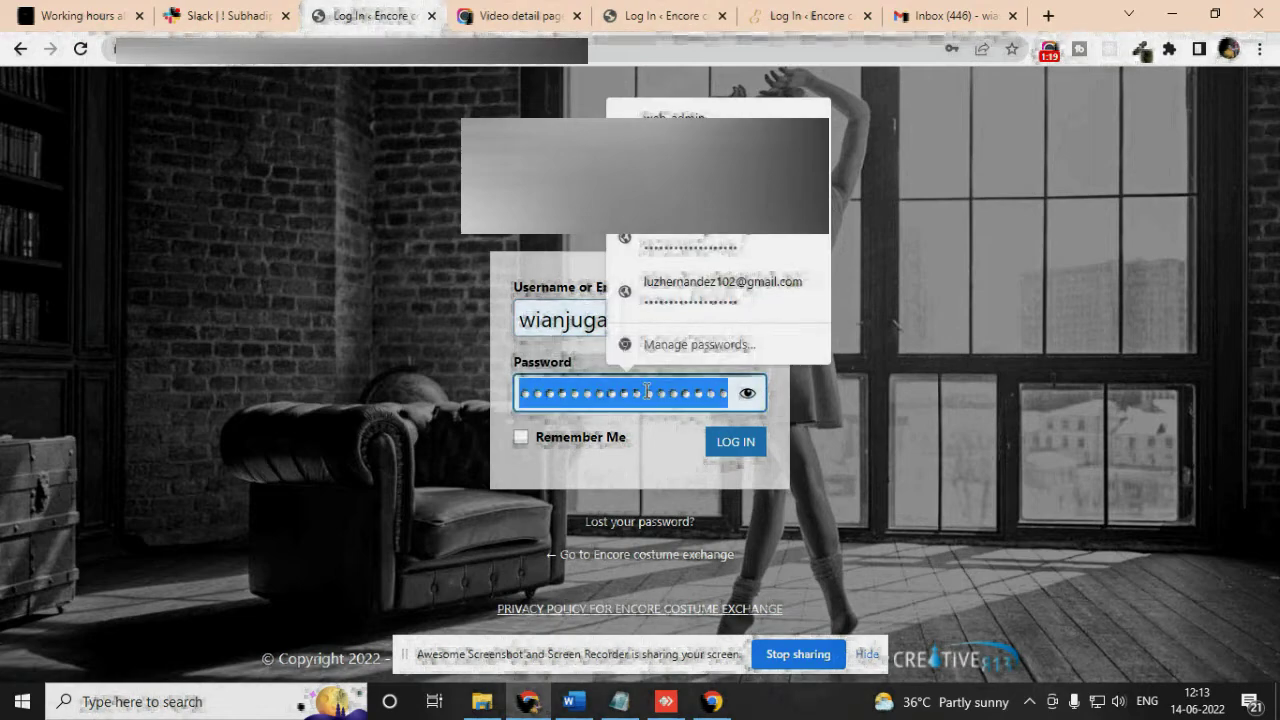
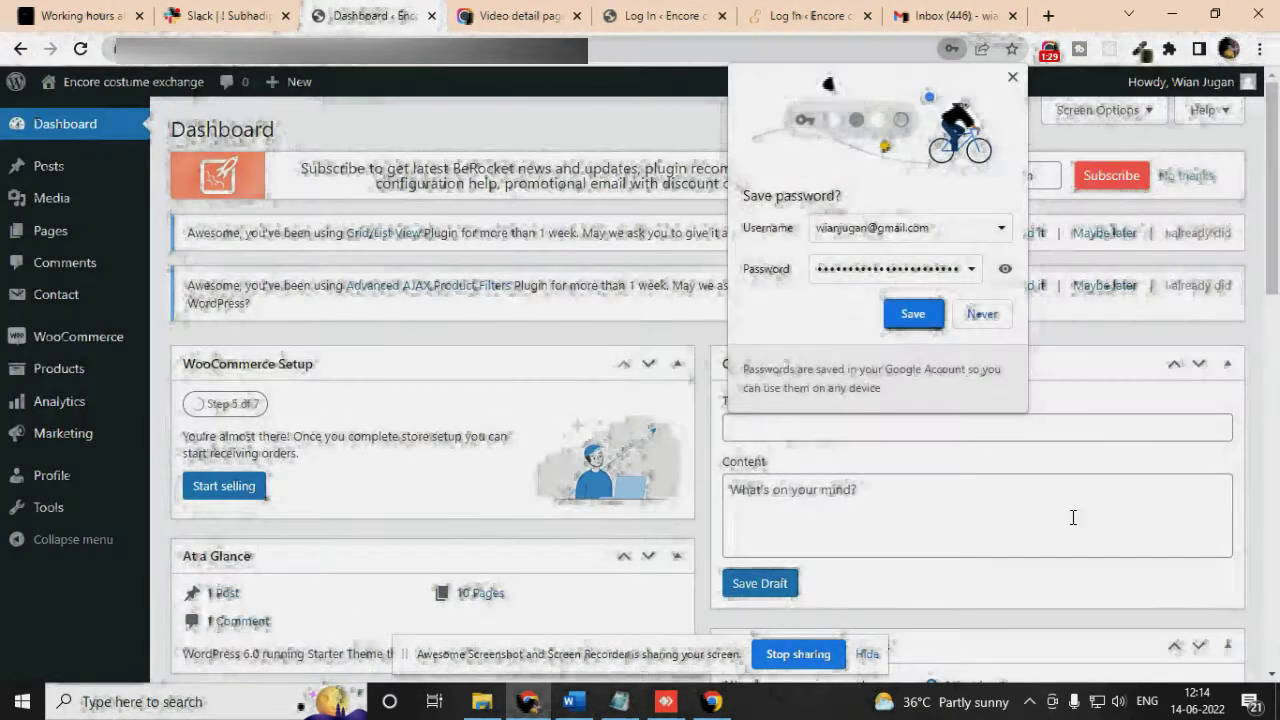
Choose Never in Chrome's save-password prompt so the login password is not stored
{"action": "left_click", "coordinate": [984, 316]}
{"action": "mouse_move", "coordinate": [40, 345]}
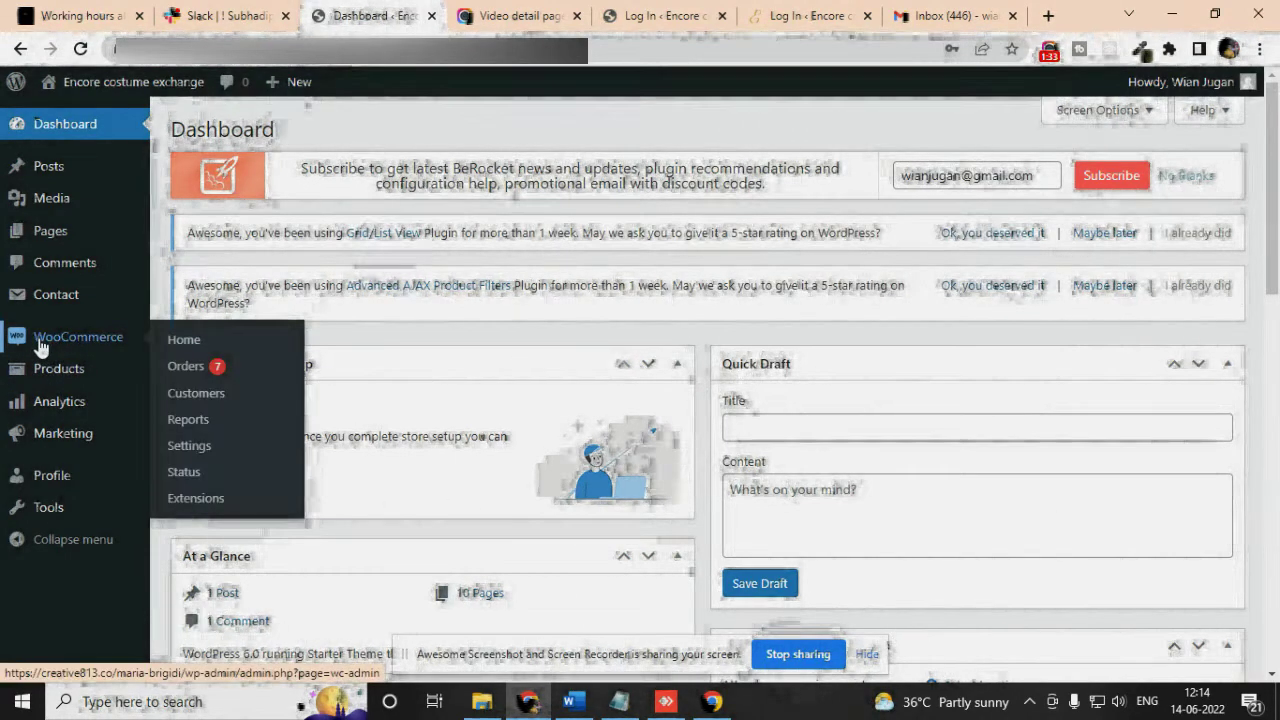
{"action": "mouse_move", "coordinate": [40, 372]}
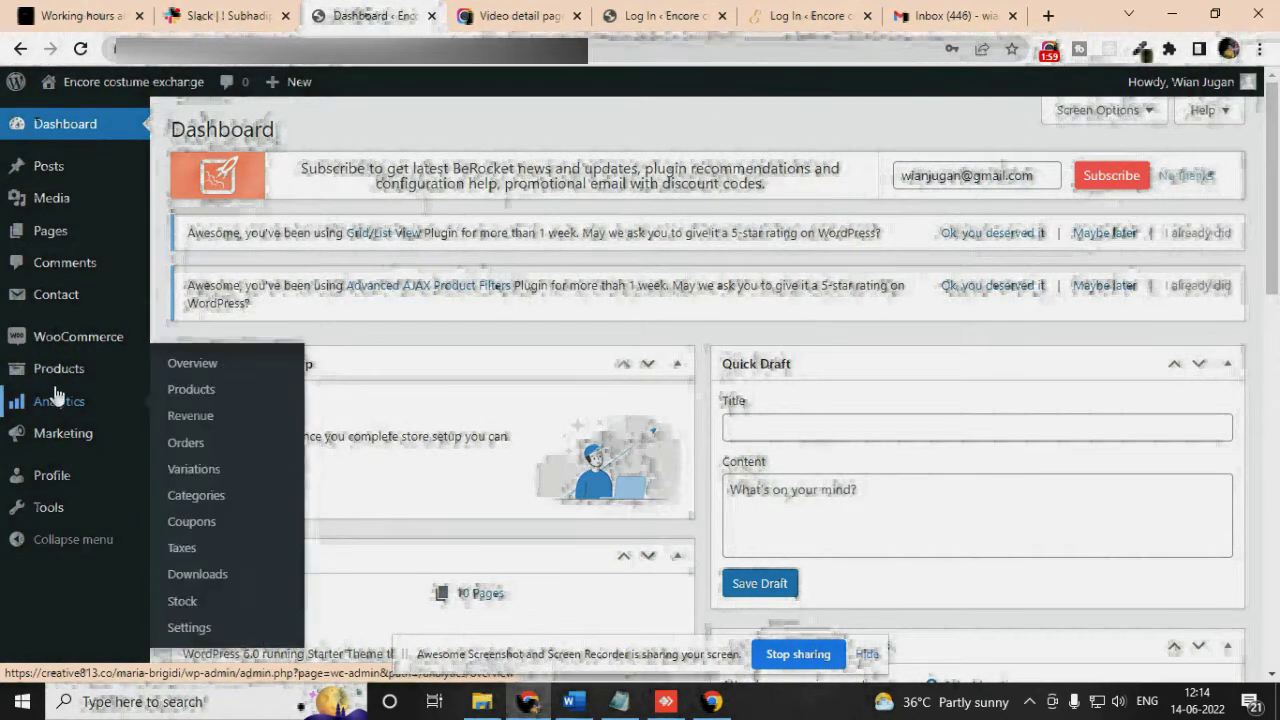
{"action": "mouse_move", "coordinate": [62, 440]}
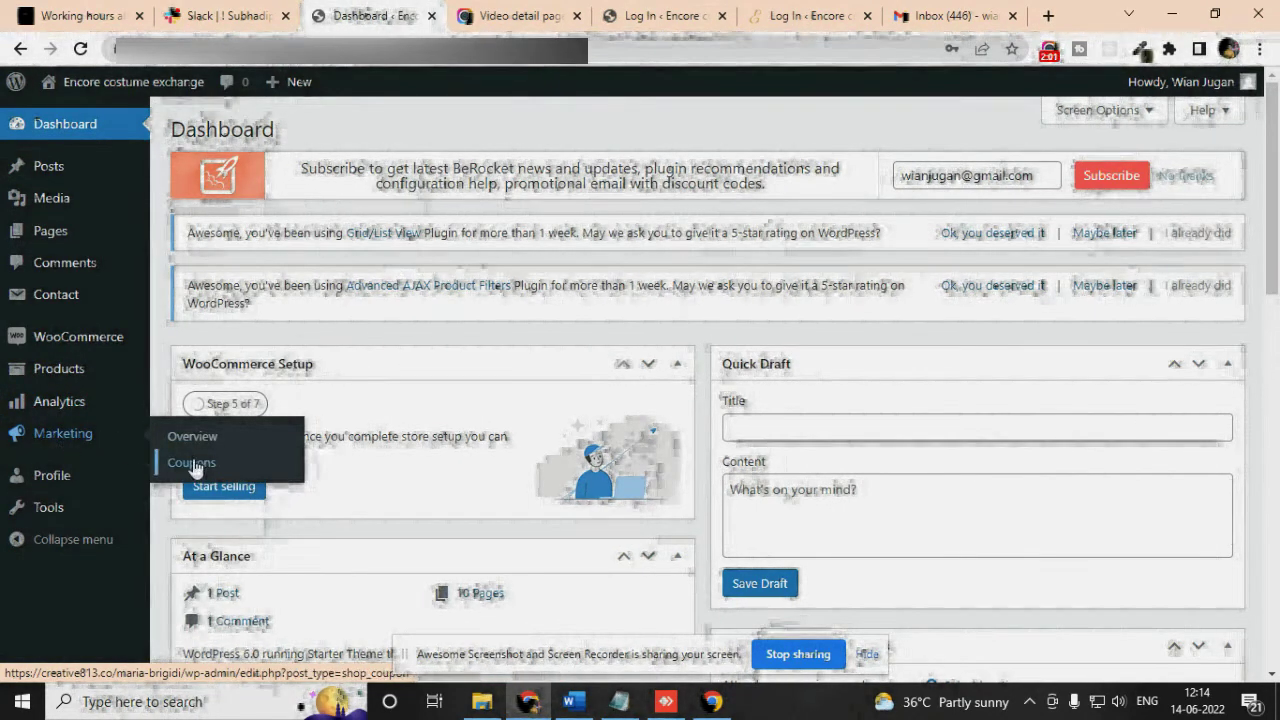